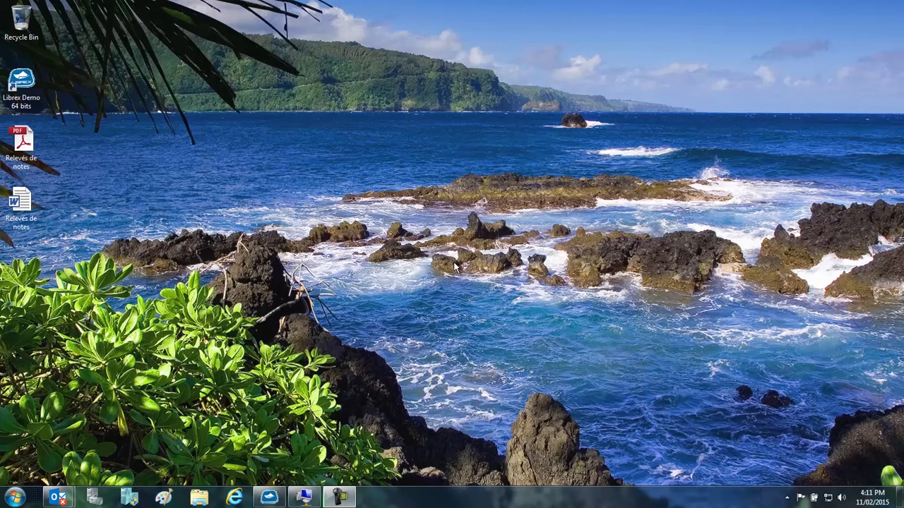
# Step: Open Librex's Numérisation module and scan a new batch of documents in Par dossier mode for the Dossier étudiant
pyautogui.click(279, 495)
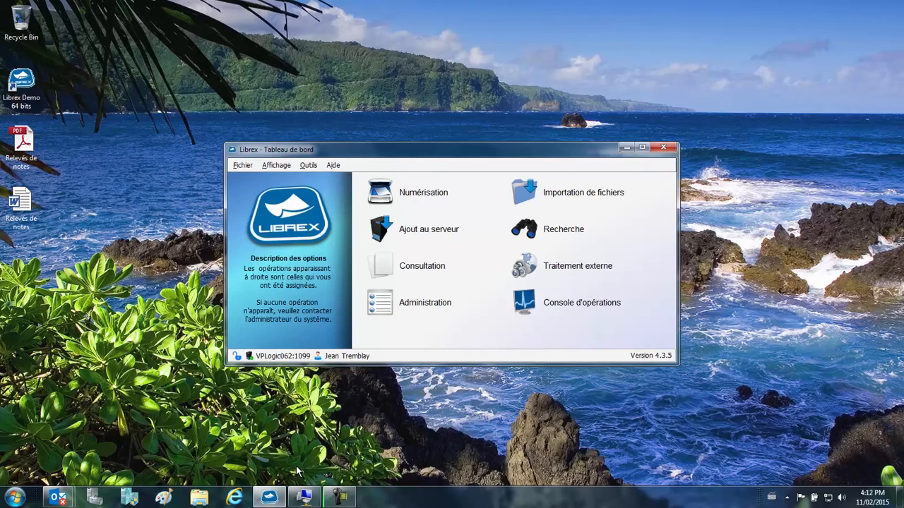
pyautogui.click(420, 201)
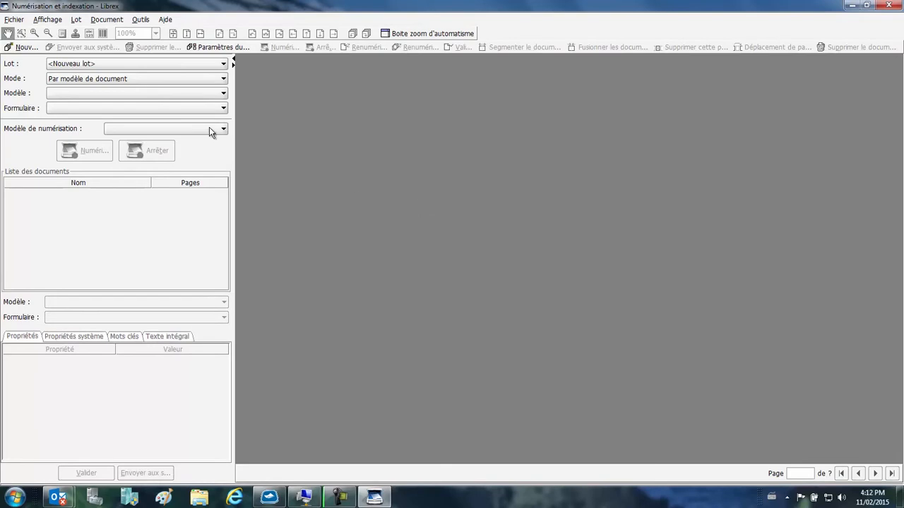
pyautogui.click(98, 79)
pyautogui.click(98, 99)
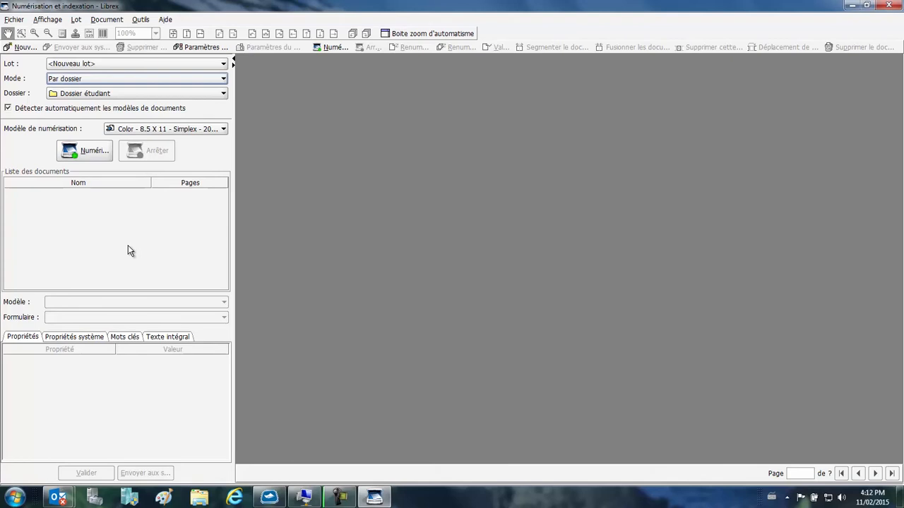
pyautogui.click(84, 151)
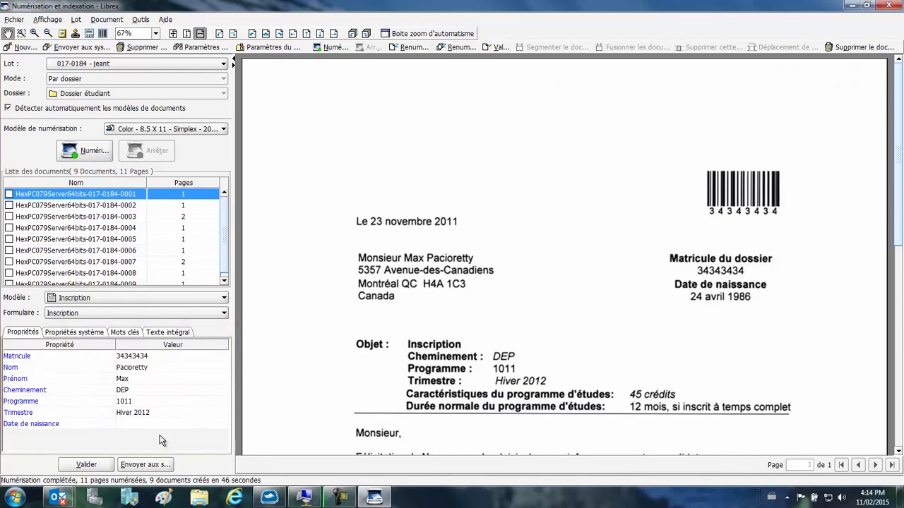
# Step: Check the first document's Matricule value against its barcode in an enlarged automation zoom box, and close the box
pyautogui.click(147, 358)
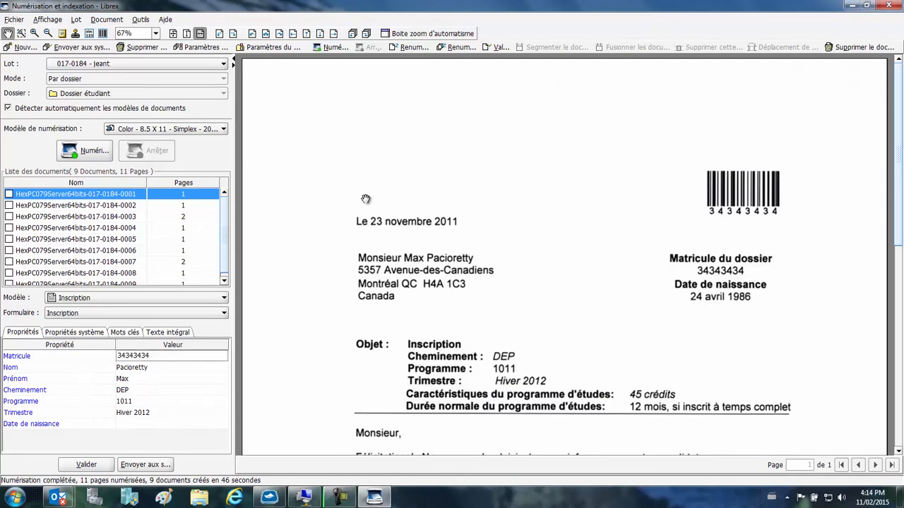
pyautogui.click(418, 35)
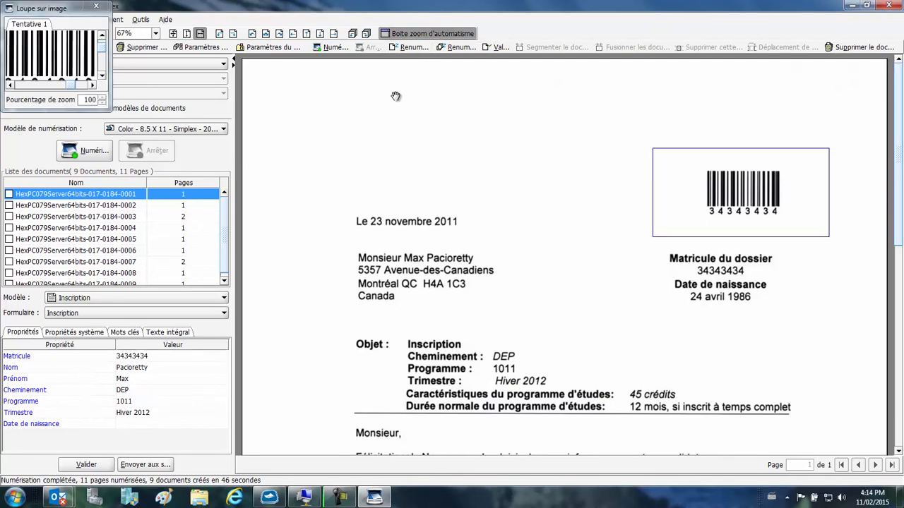
pyautogui.moveTo(112, 110); pyautogui.dragTo(335, 187)
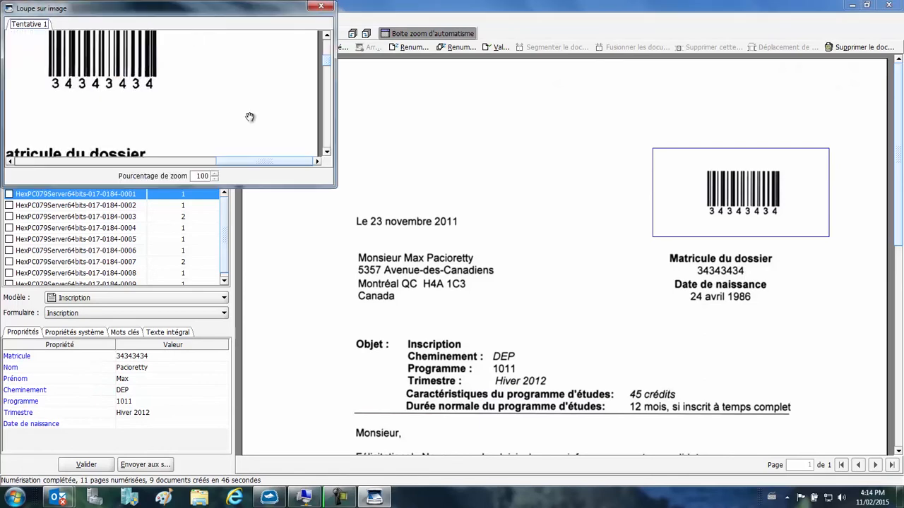
pyautogui.click(173, 355)
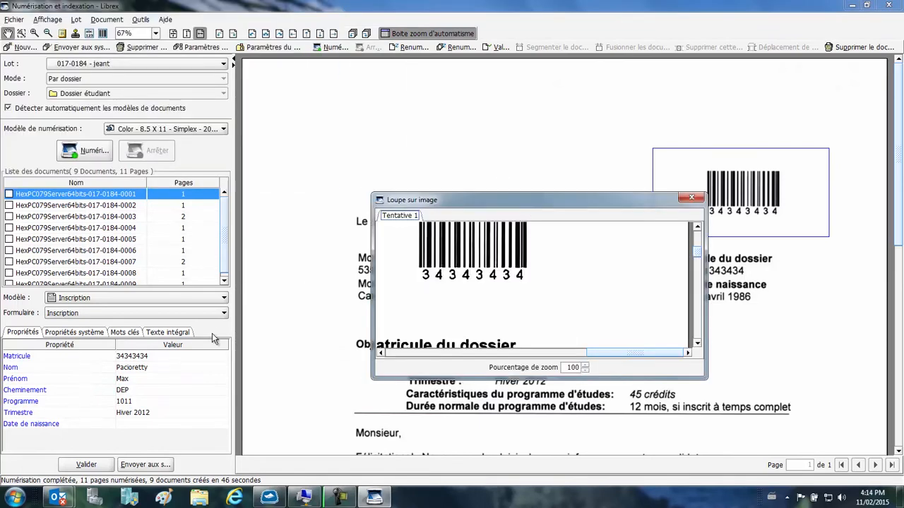
pyautogui.moveTo(516, 226); pyautogui.dragTo(573, 277)
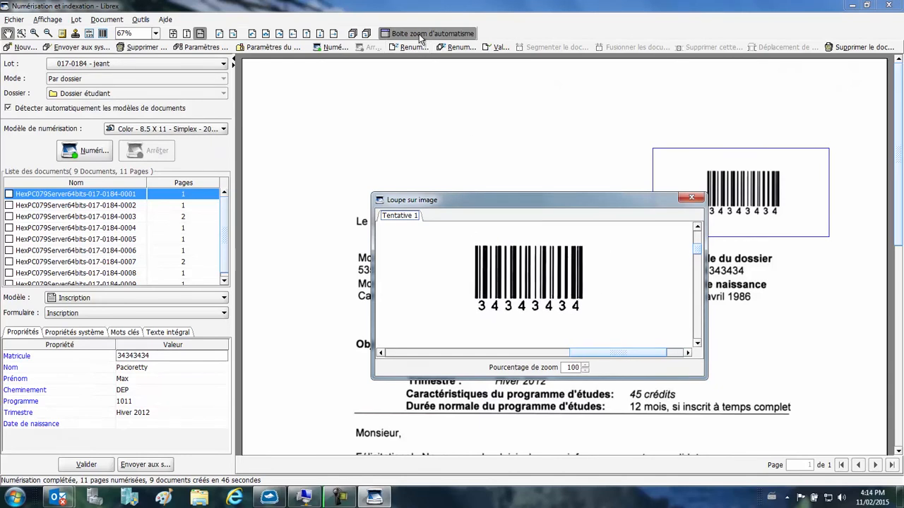
pyautogui.moveTo(504, 201); pyautogui.dragTo(364, 277)
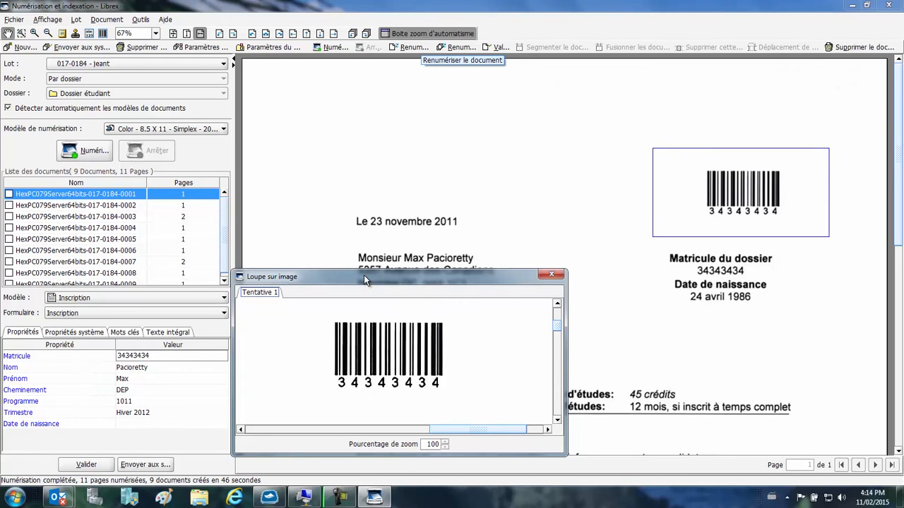
pyautogui.click(395, 34)
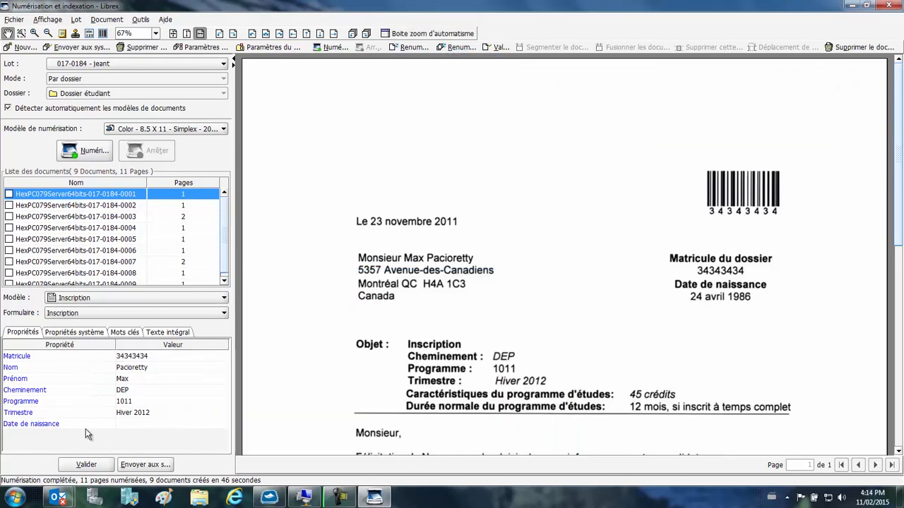
# Step: Extract the date of birth text from the scanned letter and assign it to the Date de naissance property
pyautogui.click(130, 423)
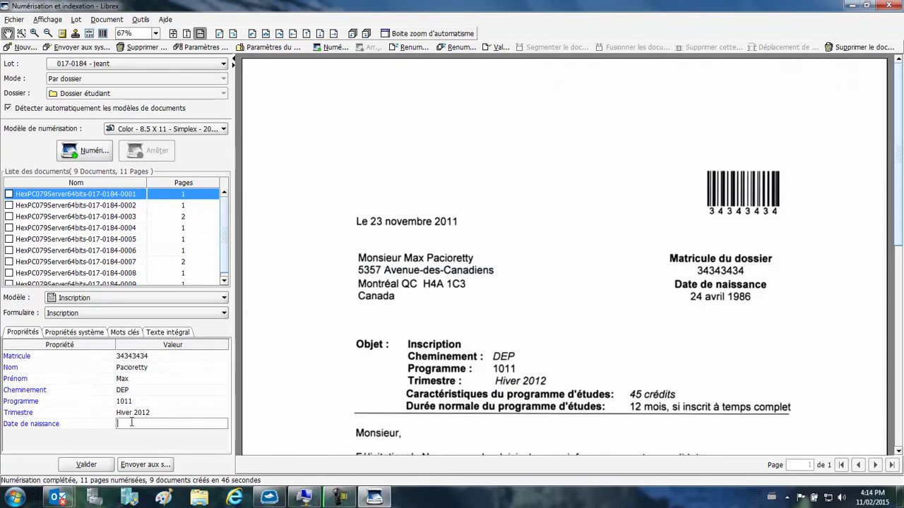
pyautogui.click(91, 33)
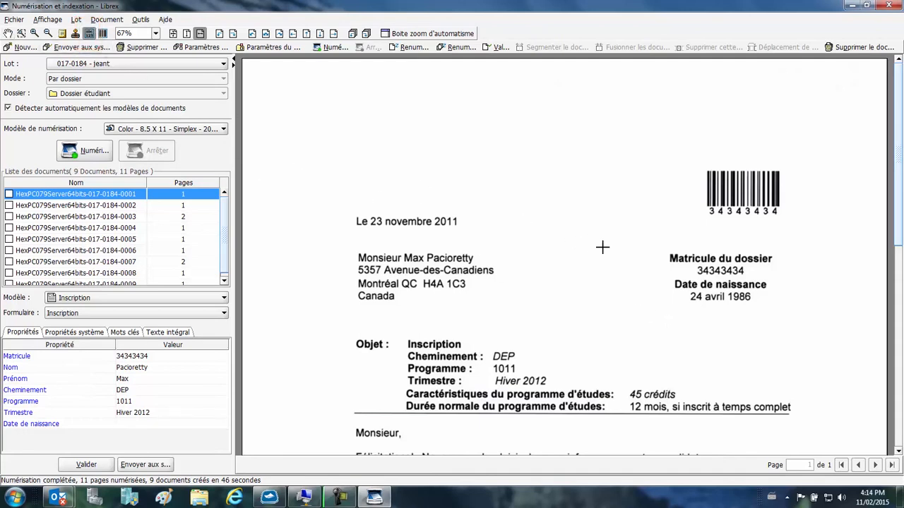
pyautogui.moveTo(682, 291); pyautogui.dragTo(753, 305)
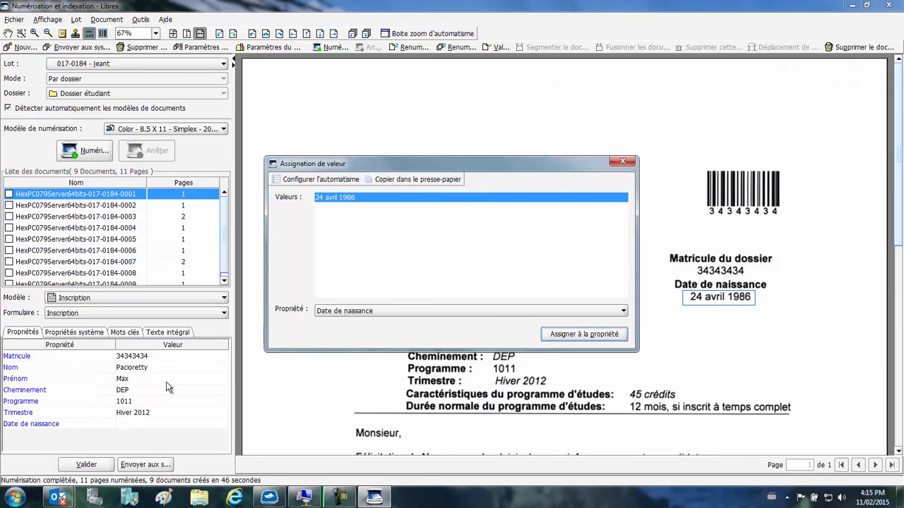
pyautogui.click(352, 313)
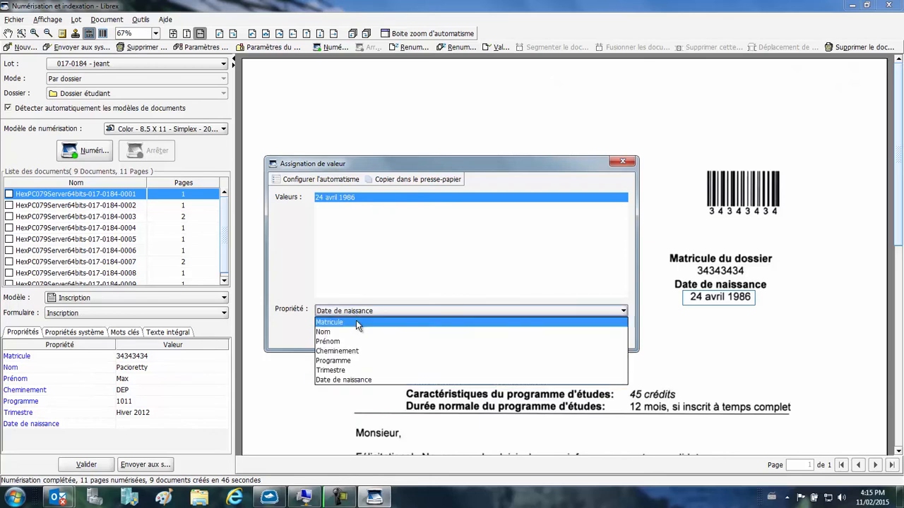
pyautogui.click(379, 382)
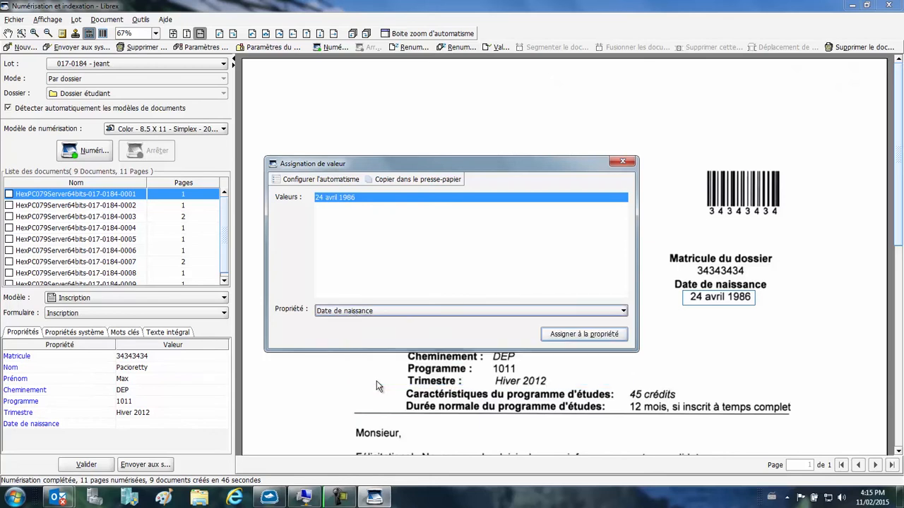
pyautogui.click(554, 338)
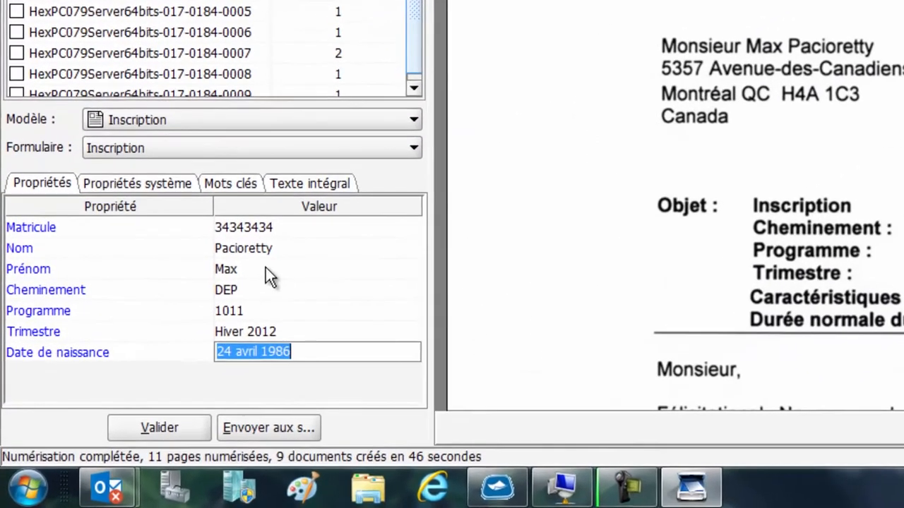
# Step: Try adding characters to the Prénom value by hand and remove them again
pyautogui.click(266, 269)
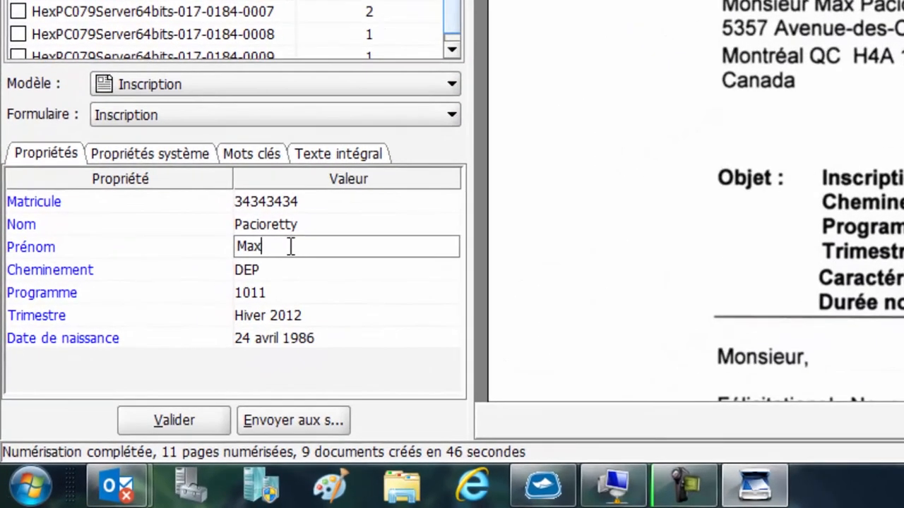
pyautogui.write('ime')
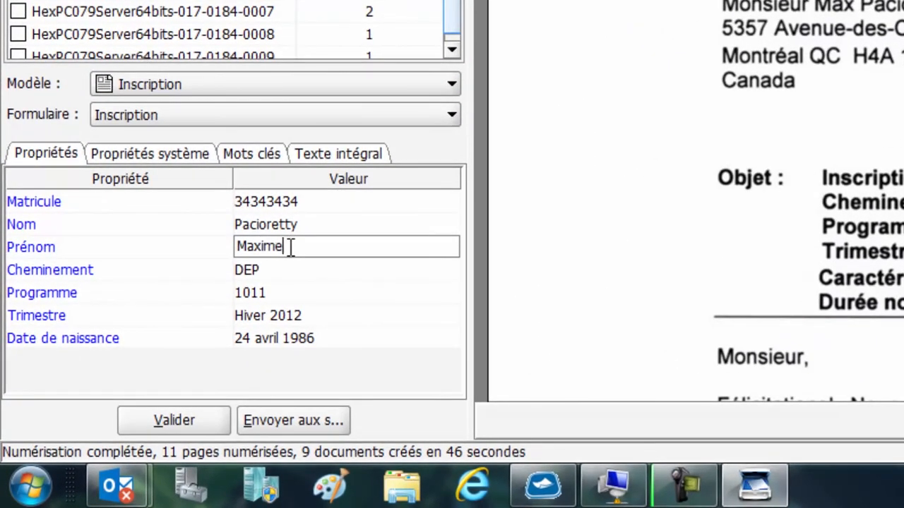
pyautogui.press('BackSpace')
pyautogui.press('BackSpace')
pyautogui.press('BackSpace')
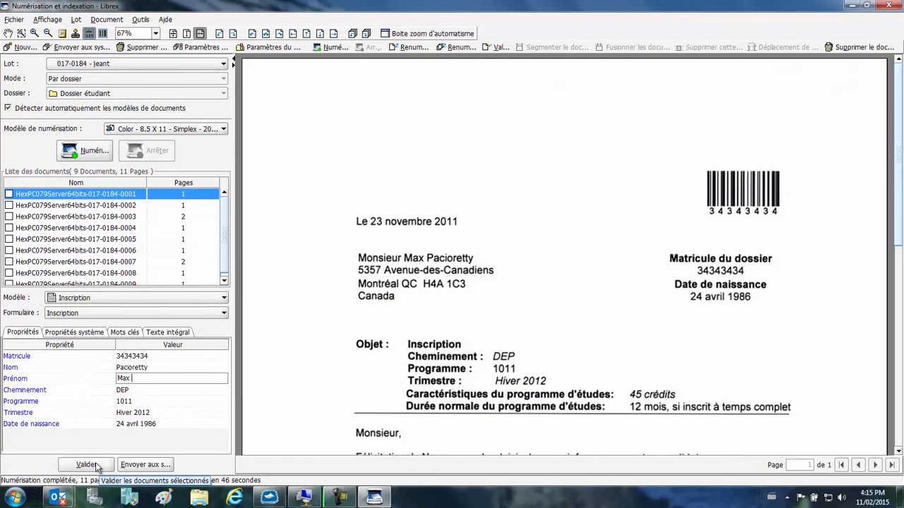
pyautogui.click(90, 35)
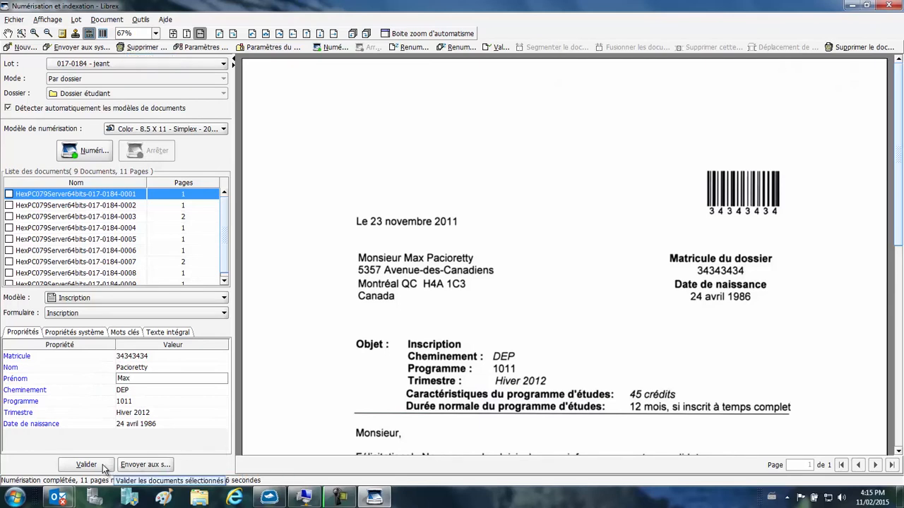
# Step: Add a note reading "Démonstration" and "À valider" on two lines in the blank area above the letter's date
pyautogui.click(62, 33)
pyautogui.click(422, 111)
pyautogui.moveTo(455, 122); pyautogui.dragTo(322, 94)
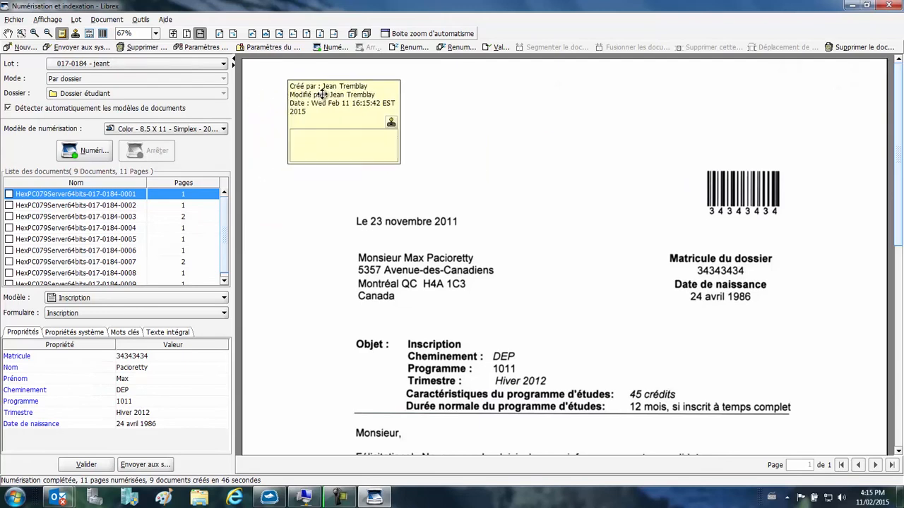
pyautogui.click(321, 141)
pyautogui.write('Démonstra')
pyautogui.write('tion ')
pyautogui.write('À valider')
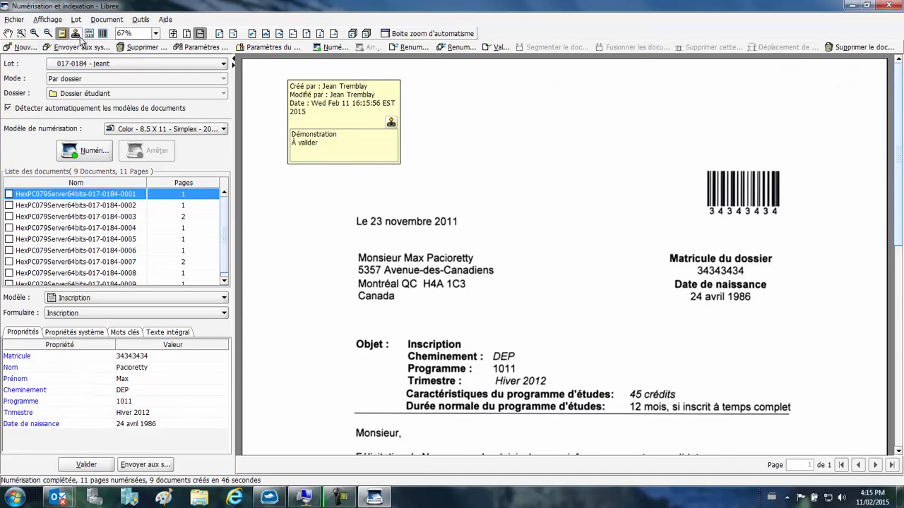
# Step: Try to use the Signature stamp template on the document
pyautogui.click(75, 34)
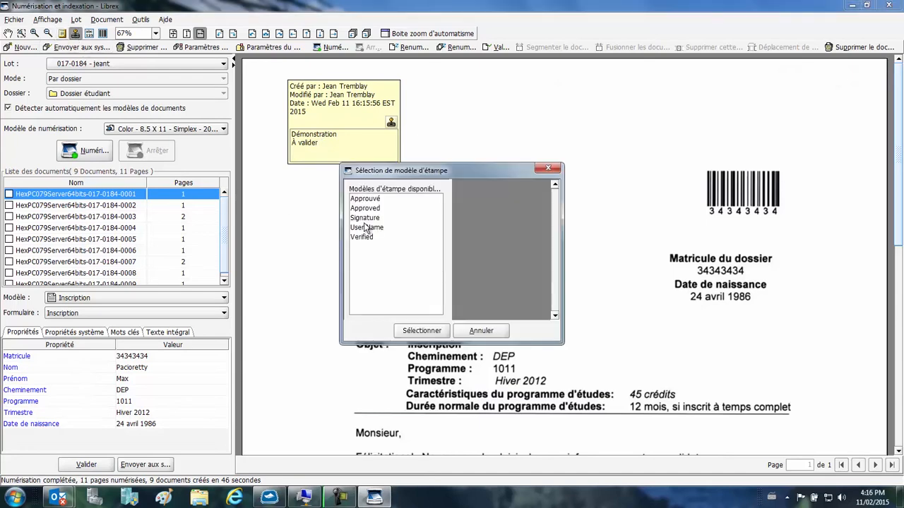
pyautogui.click(366, 217)
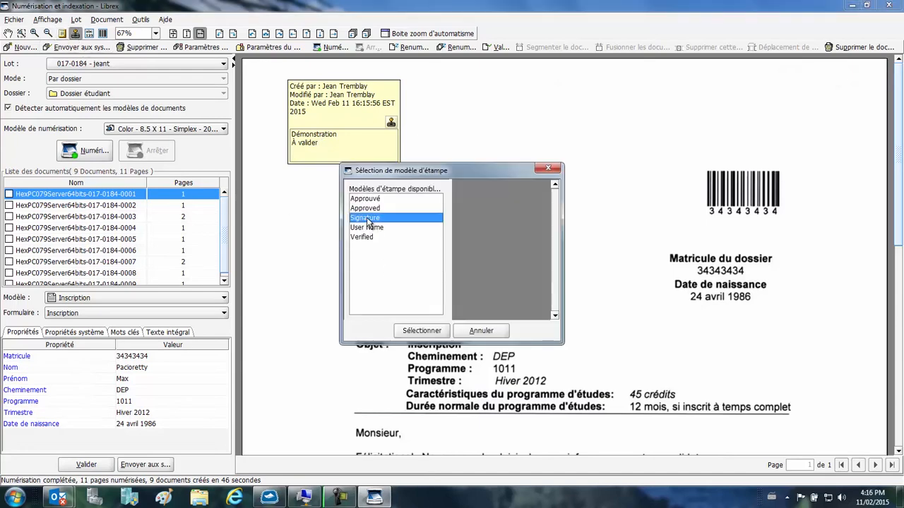
pyautogui.click(436, 328)
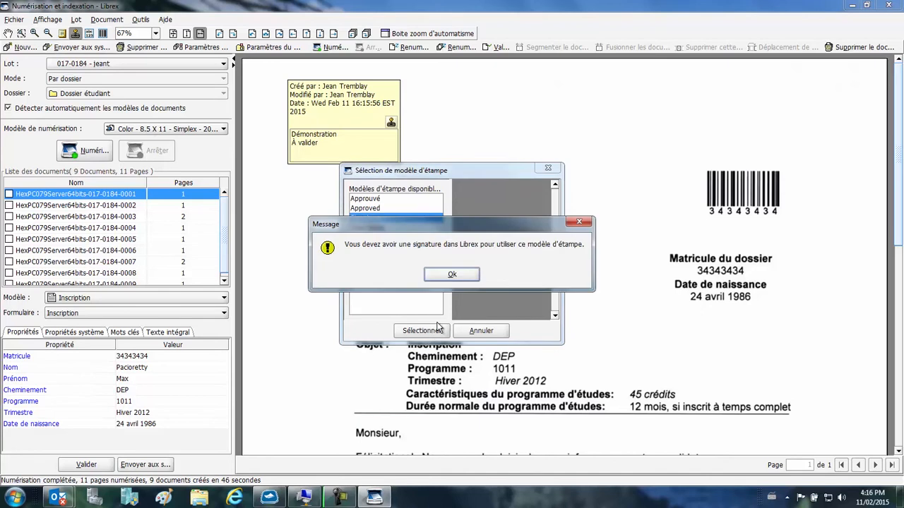
pyautogui.click(462, 274)
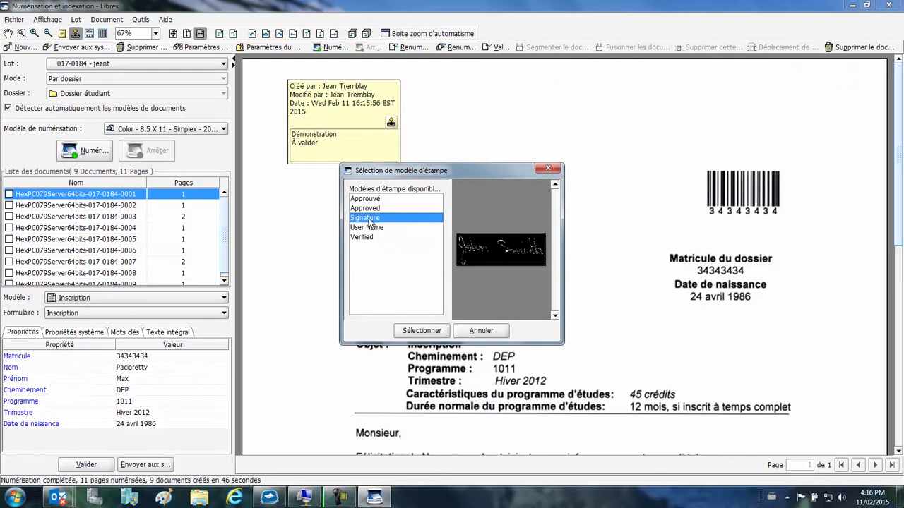
# Step: Place an Approuvé stamp just above the letter's barcode and validate the document
pyautogui.click(372, 198)
pyautogui.click(427, 331)
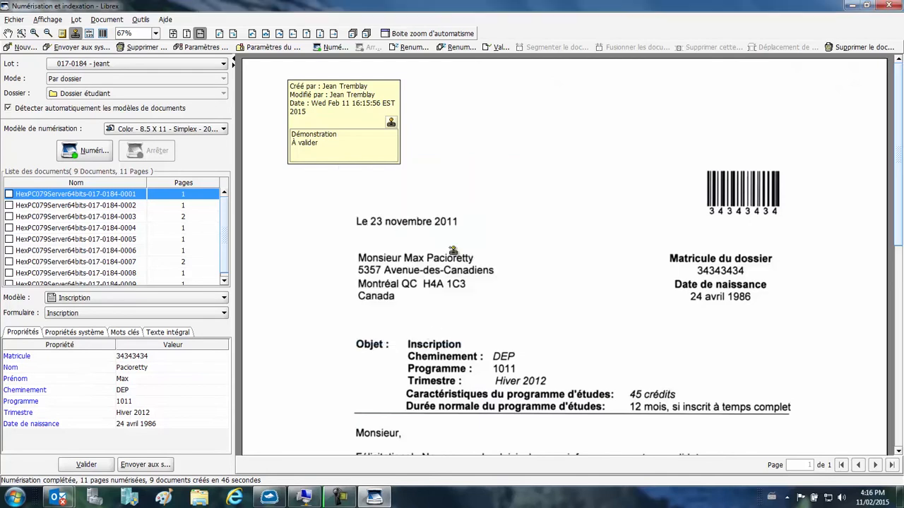
pyautogui.click(468, 99)
pyautogui.moveTo(490, 115); pyautogui.dragTo(710, 104)
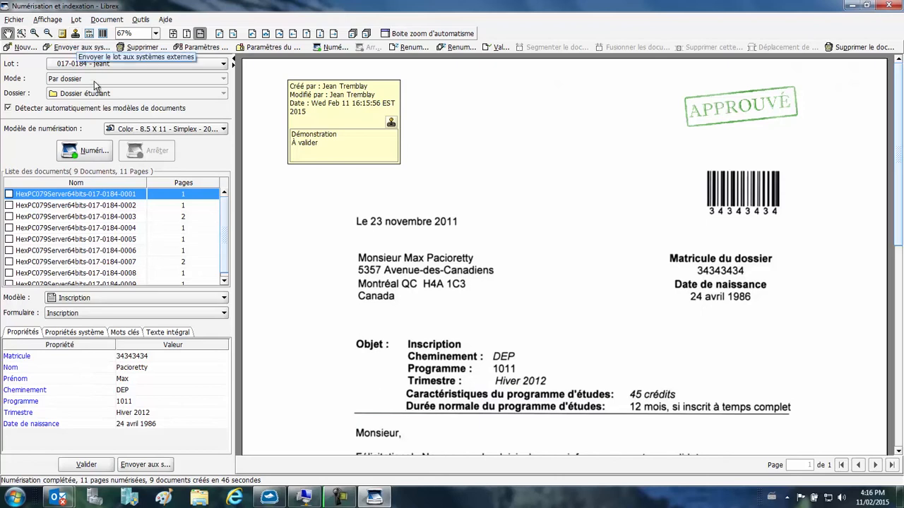
pyautogui.click(99, 466)
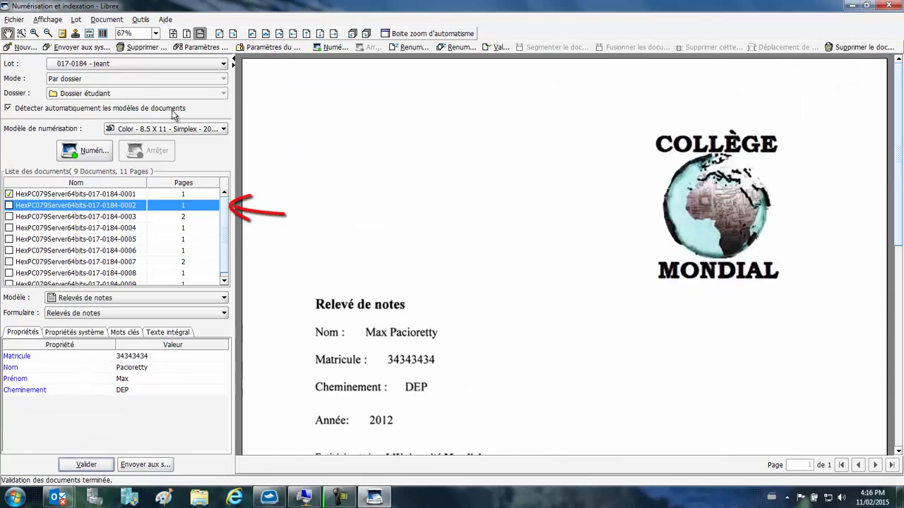
# Step: Compare the page display modes on the Relevés de notes document, ending with the whole page in view
pyautogui.click(173, 35)
pyautogui.click(200, 33)
pyautogui.click(186, 35)
pyautogui.click(173, 34)
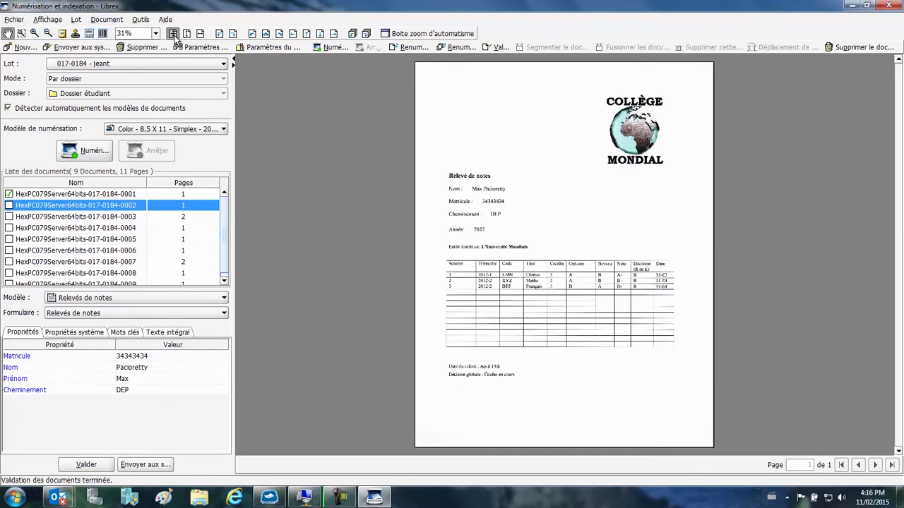
# Step: Try rotating the transcript page clockwise and shifting its image to the right, reversing each change
pyautogui.click(235, 34)
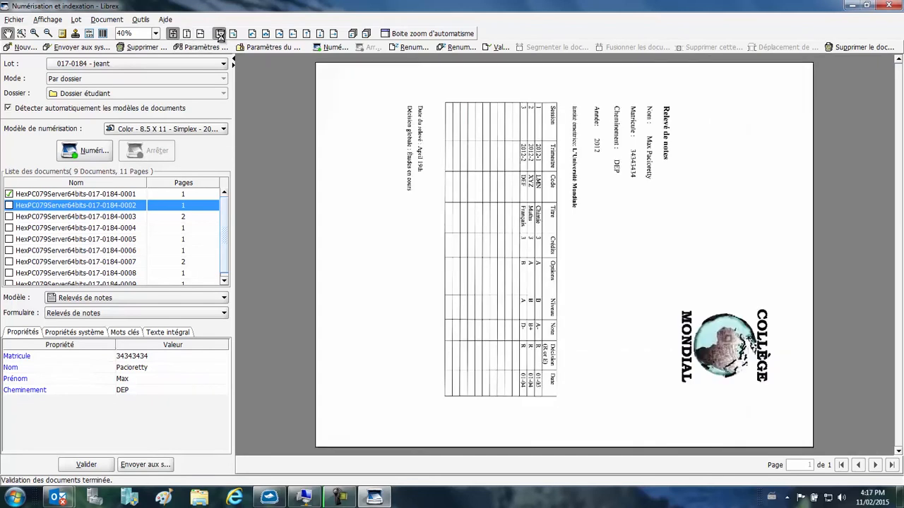
pyautogui.click(220, 34)
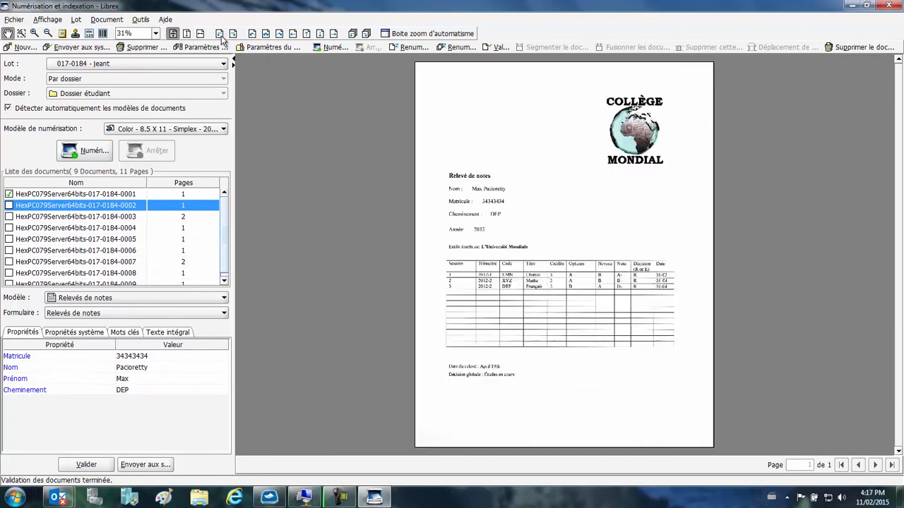
pyautogui.click(333, 36)
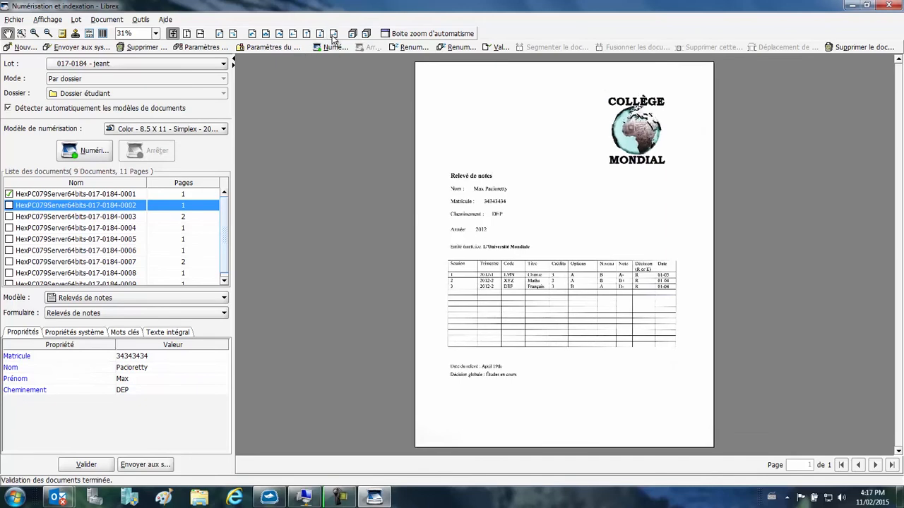
pyautogui.click(292, 35)
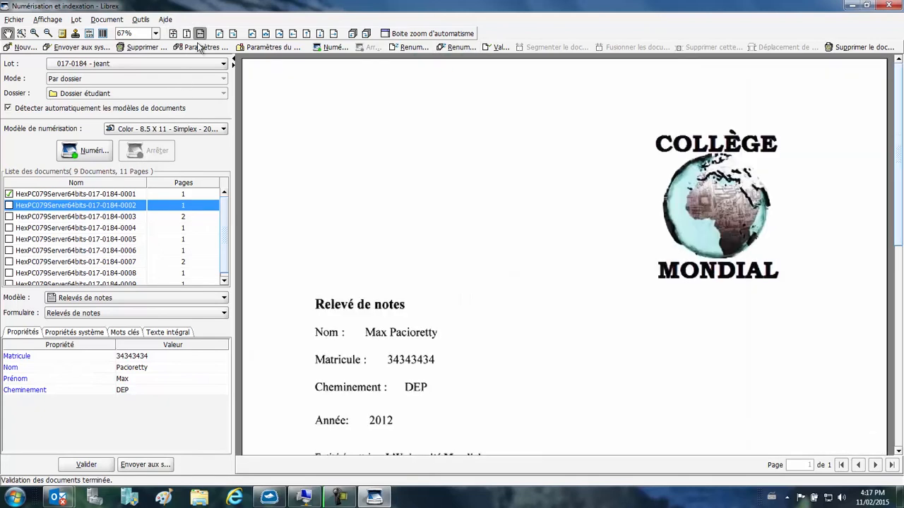
# Step: Fit the transcript to the page width and validate the Relevés de notes document
pyautogui.click(199, 33)
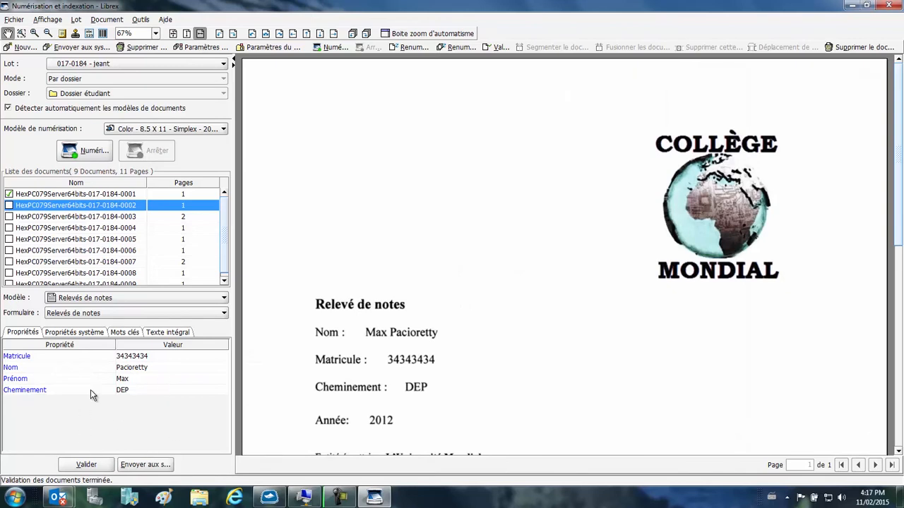
pyautogui.click(79, 464)
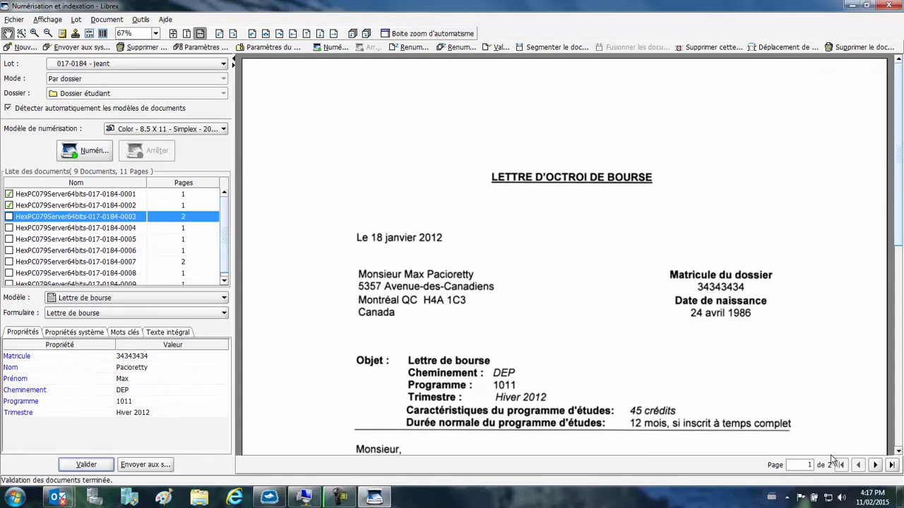
# Step: Check the second page of the two-page Lettre de bourse document and validate the document
pyautogui.click(874, 464)
pyautogui.scroll(-6, 896, 205)
pyautogui.scroll(6, 565, 254)
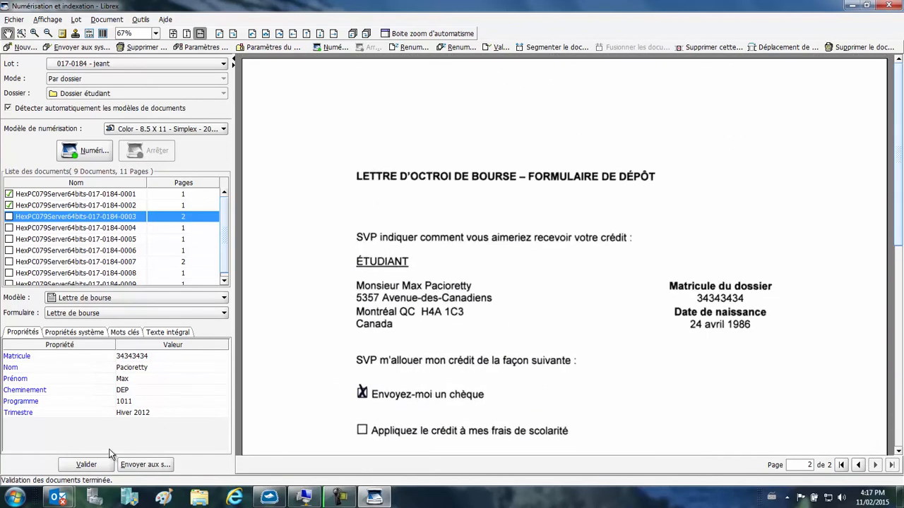
pyautogui.click(85, 465)
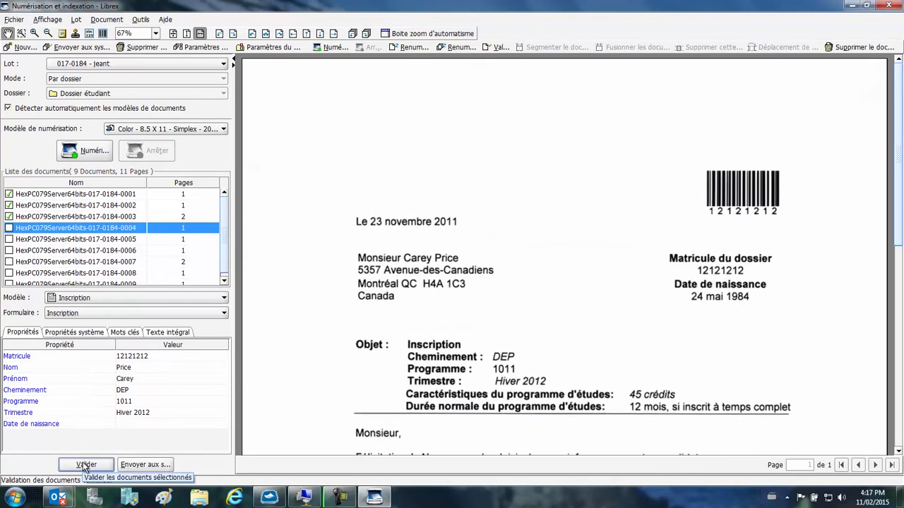
# Step: Capture the date of birth from the Inscription page by zone recognition and assign it to the Date de naissance property
pyautogui.click(88, 34)
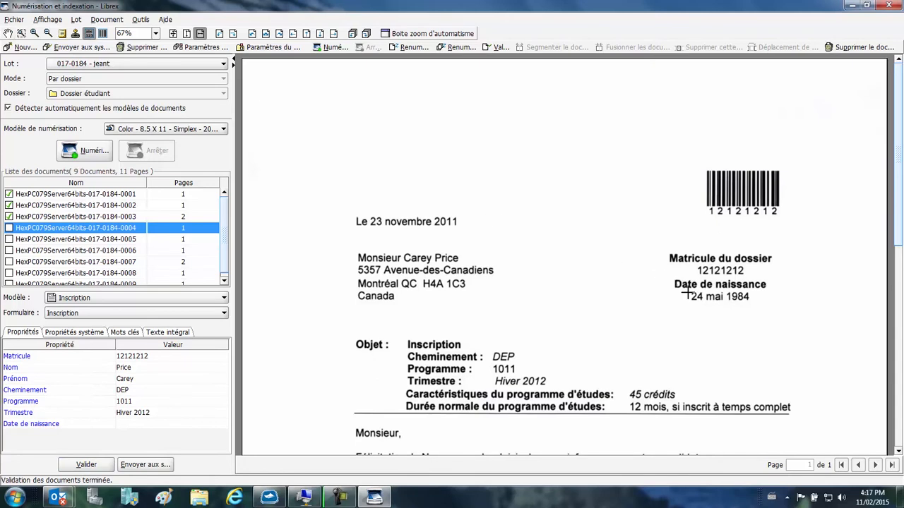
pyautogui.moveTo(686, 291); pyautogui.dragTo(759, 305)
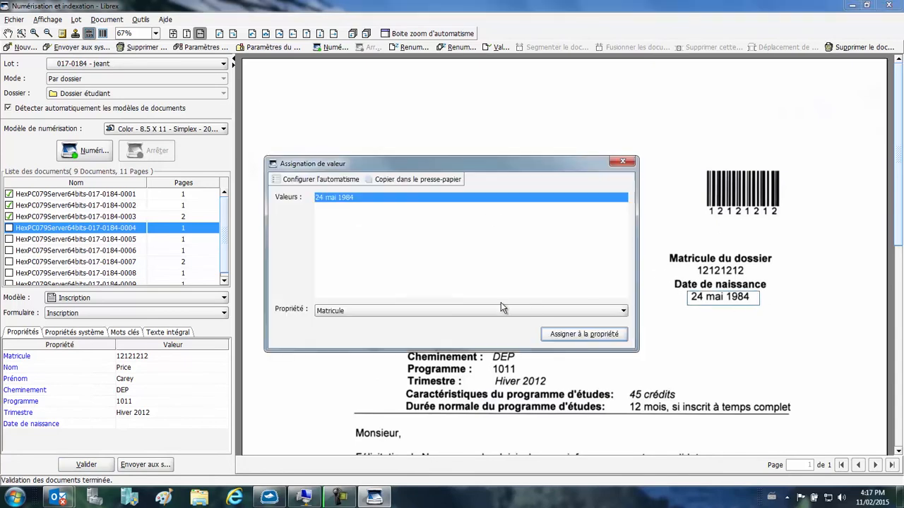
pyautogui.click(500, 305)
pyautogui.click(449, 379)
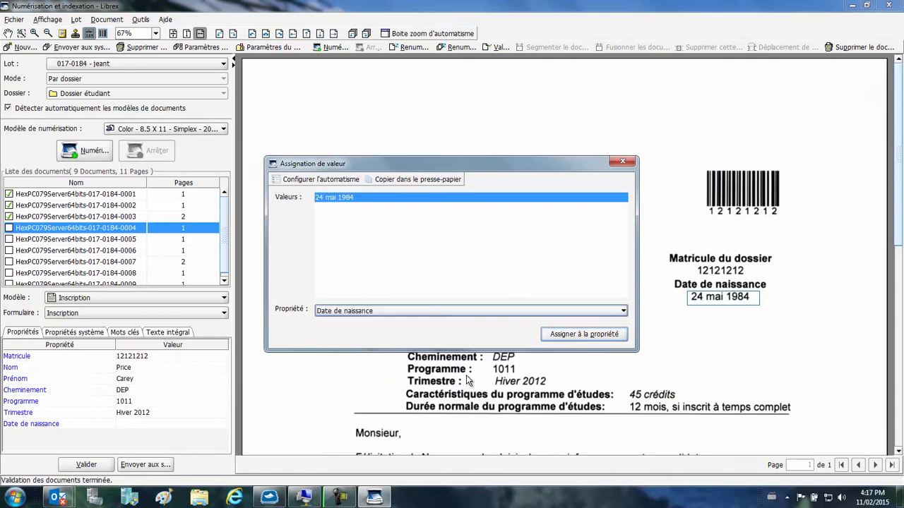
pyautogui.click(562, 340)
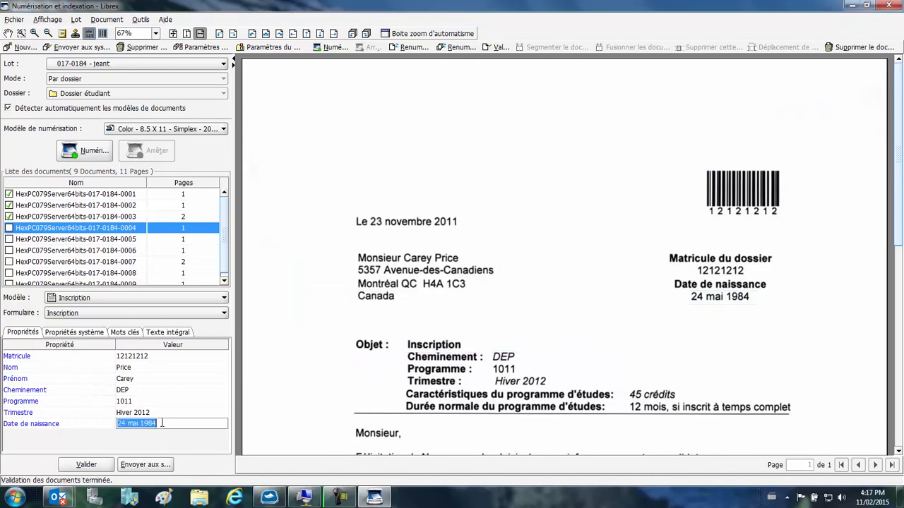
# Step: Review the Date de naissance and Matricule values of the Inscription document and re-enter the student's last name in Nom
pyautogui.moveTo(162, 423); pyautogui.dragTo(100, 419)
pyautogui.click(133, 367)
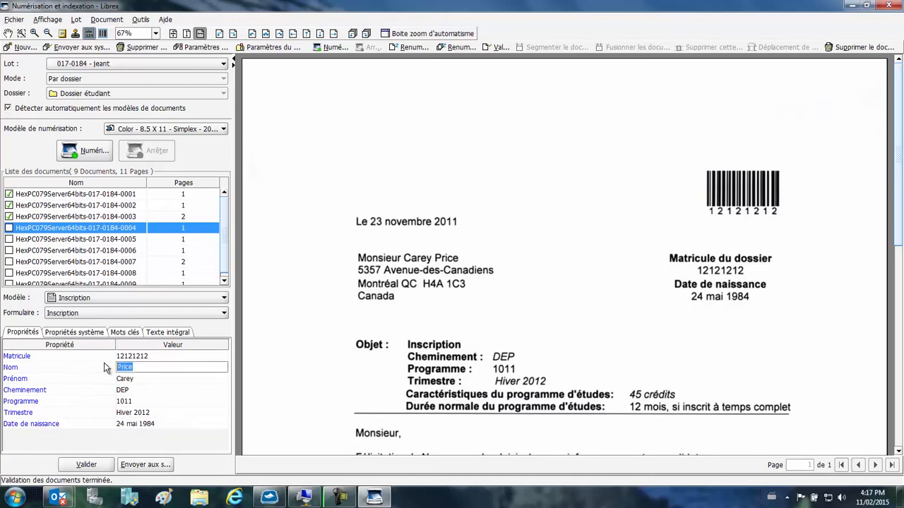
pyautogui.press('Tab')
pyautogui.click(140, 367)
pyautogui.write('Price')
pyautogui.click(155, 356)
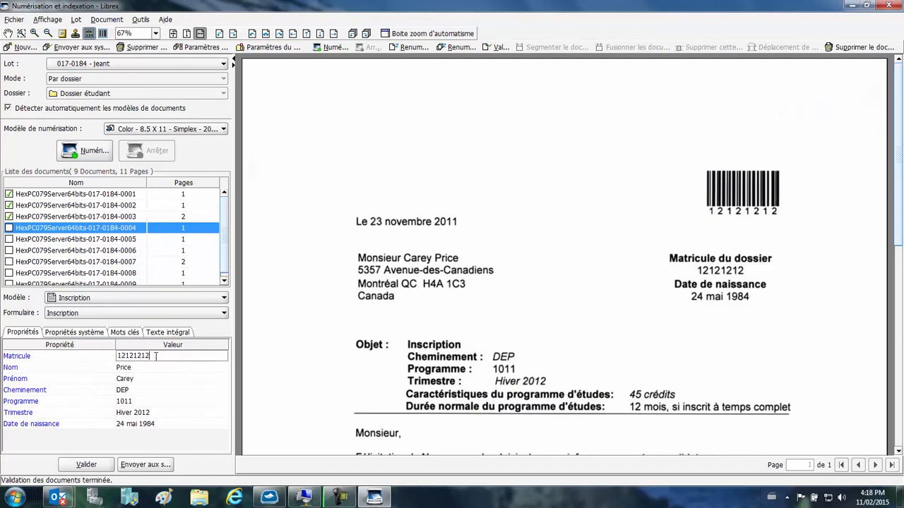
pyautogui.moveTo(155, 356); pyautogui.dragTo(108, 356)
# Step: Validate the six remaining documents of the batch, from document 0004 through 0009
pyautogui.click(92, 465)
pyautogui.click(86, 464)
pyautogui.click(94, 468)
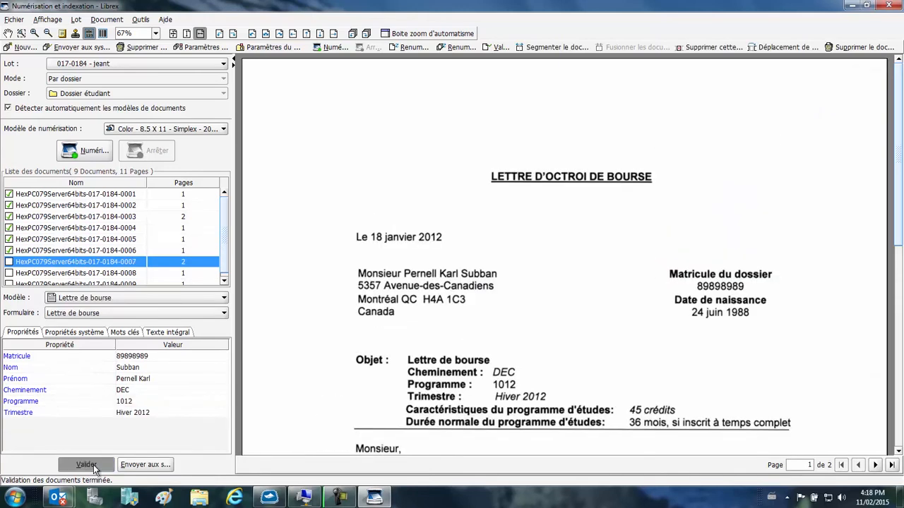
pyautogui.click(94, 468)
pyautogui.click(94, 467)
pyautogui.click(93, 468)
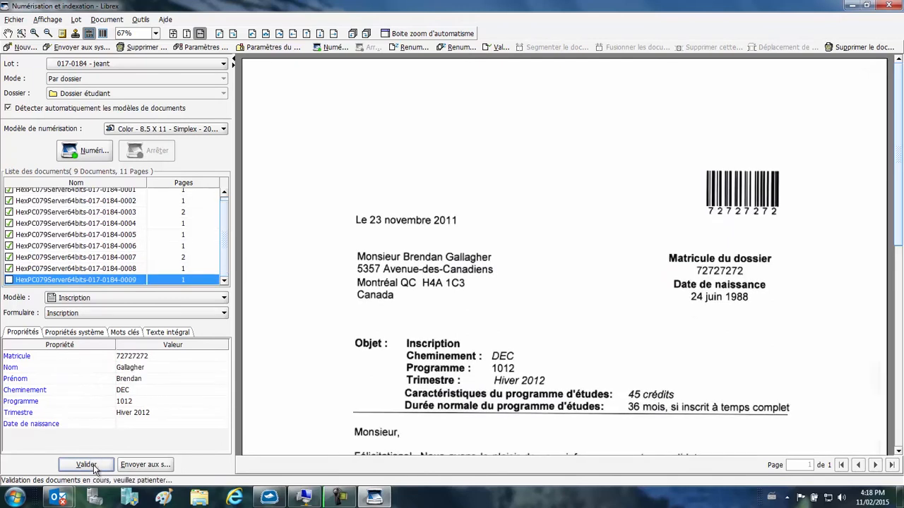
# Step: Complete lot 17-184 by sending it to the systems, and check its transfer in the server batch tracking
pyautogui.click(165, 465)
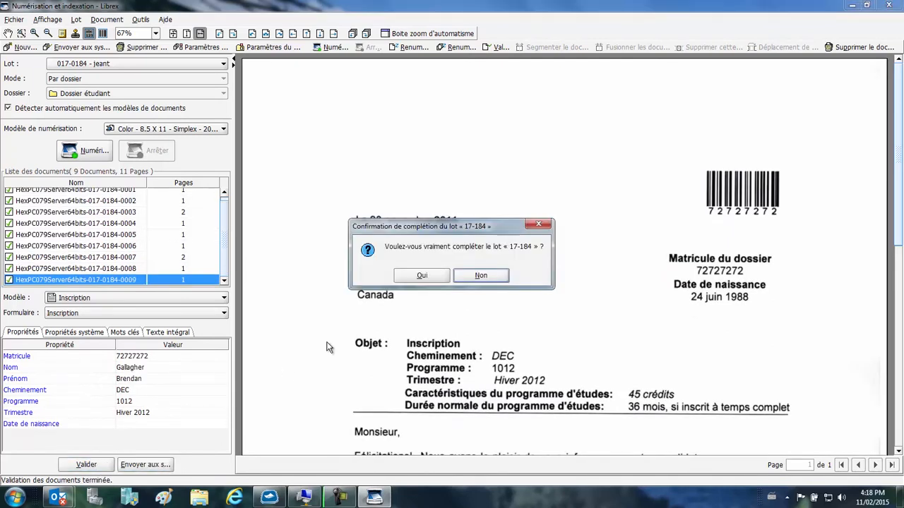
pyautogui.click(422, 275)
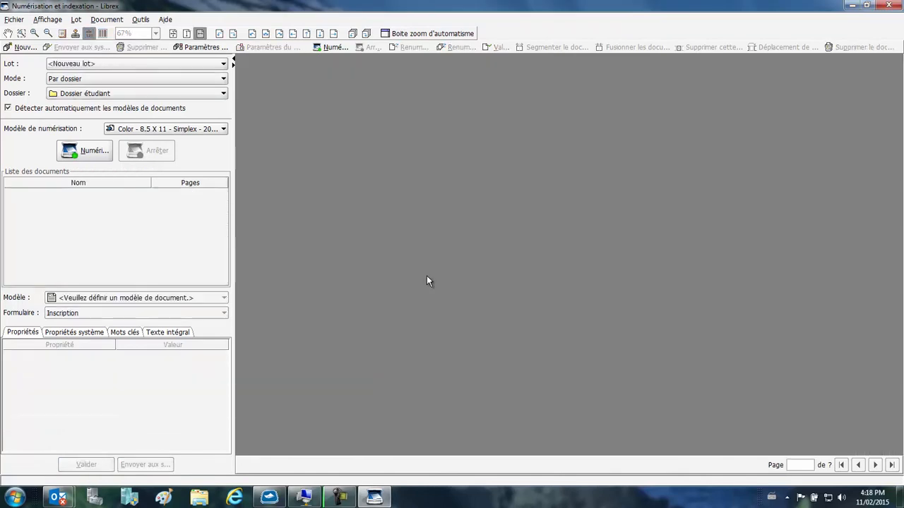
pyautogui.click(885, 5)
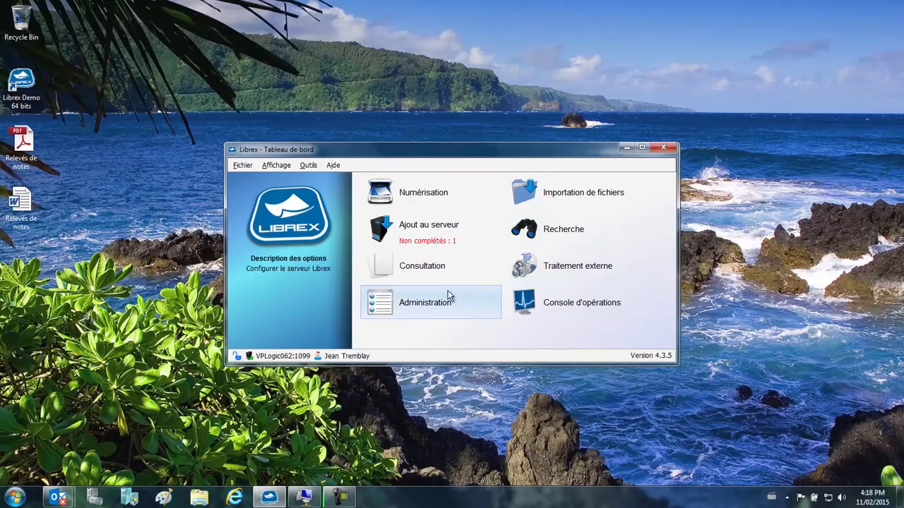
pyautogui.click(440, 237)
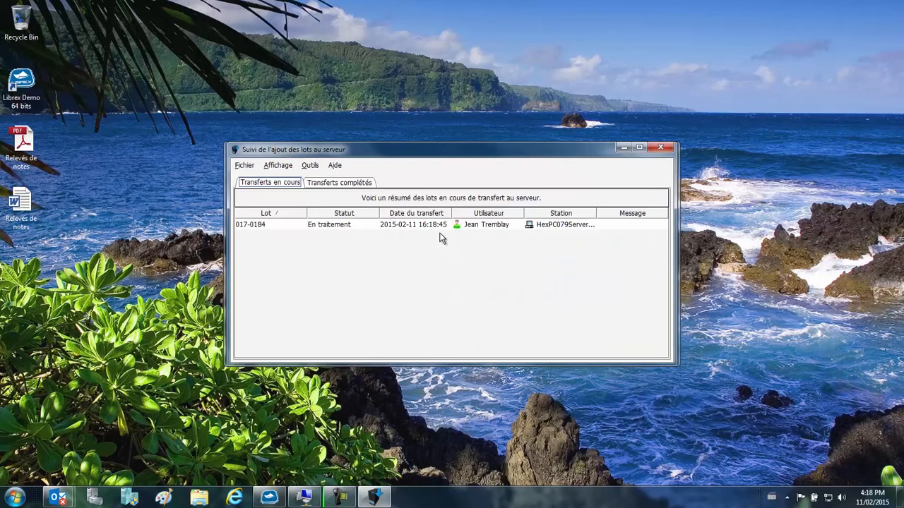
pyautogui.click(662, 149)
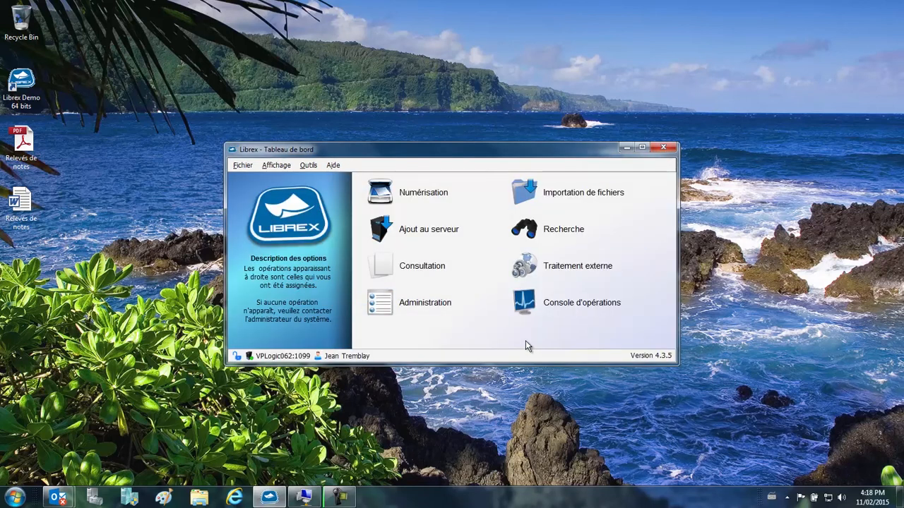
# Step: Run a simple search of the stored documents for a student's last name
pyautogui.click(564, 232)
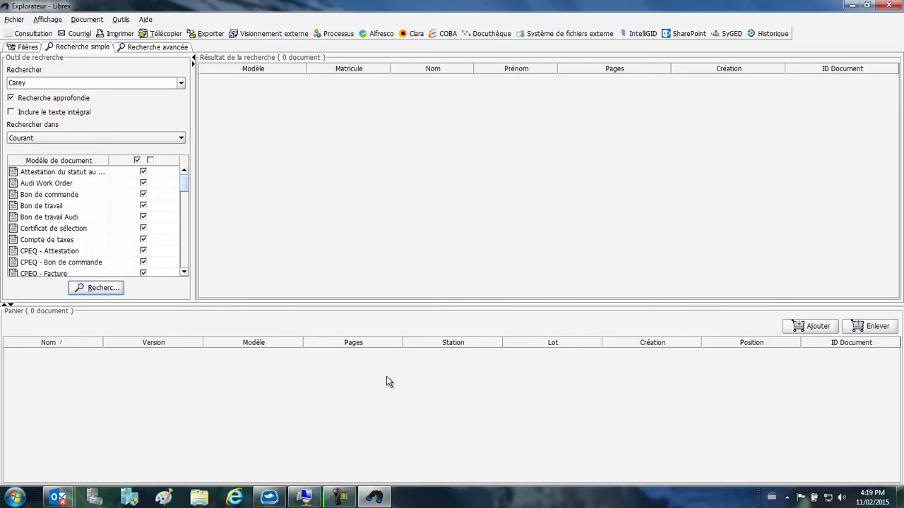
pyautogui.moveTo(47, 83); pyautogui.dragTo(3, 83)
pyautogui.write('Subban')
pyautogui.press('Return')
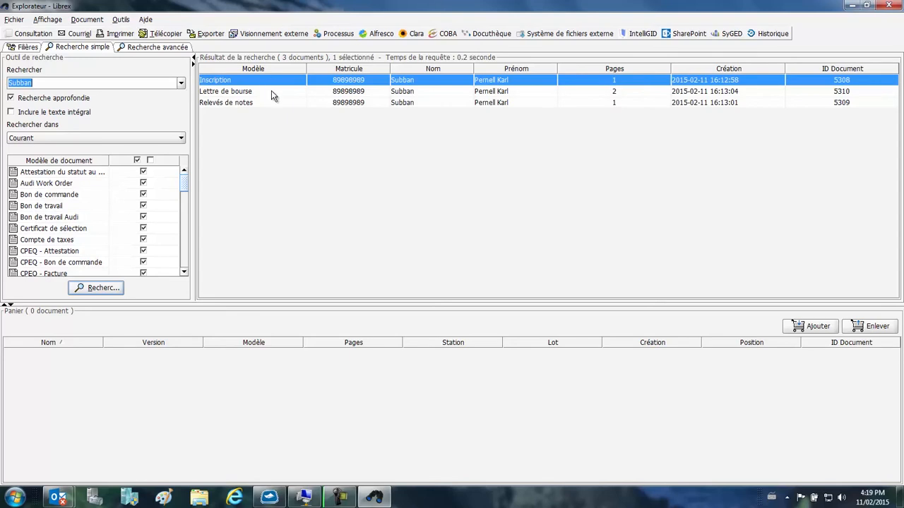
# Step: Set up an advanced search that includes the Relevés de notes document model
pyautogui.click(152, 47)
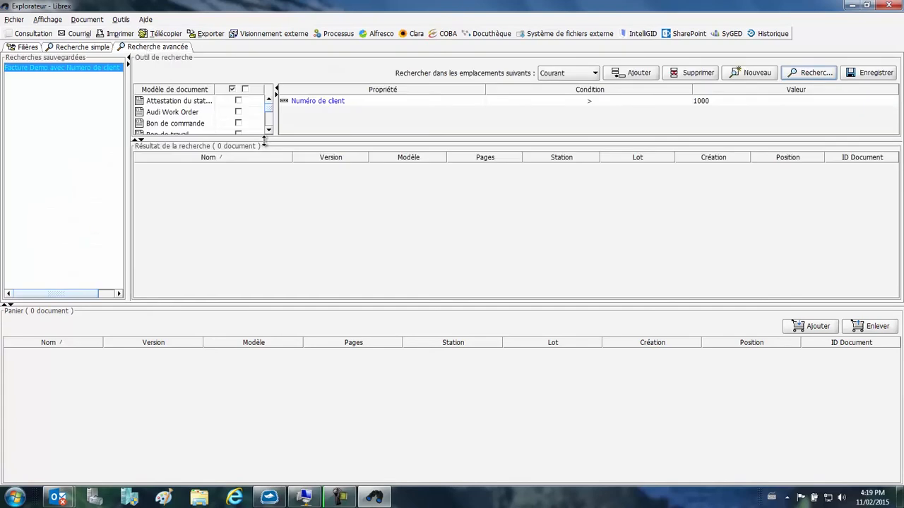
pyautogui.moveTo(267, 106); pyautogui.dragTo(273, 135)
pyautogui.scroll(3, 268, 124)
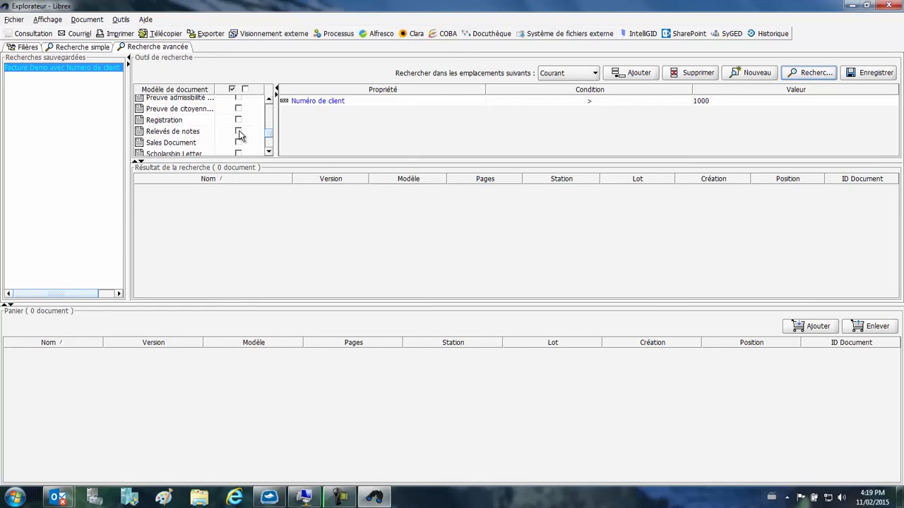
pyautogui.click(238, 132)
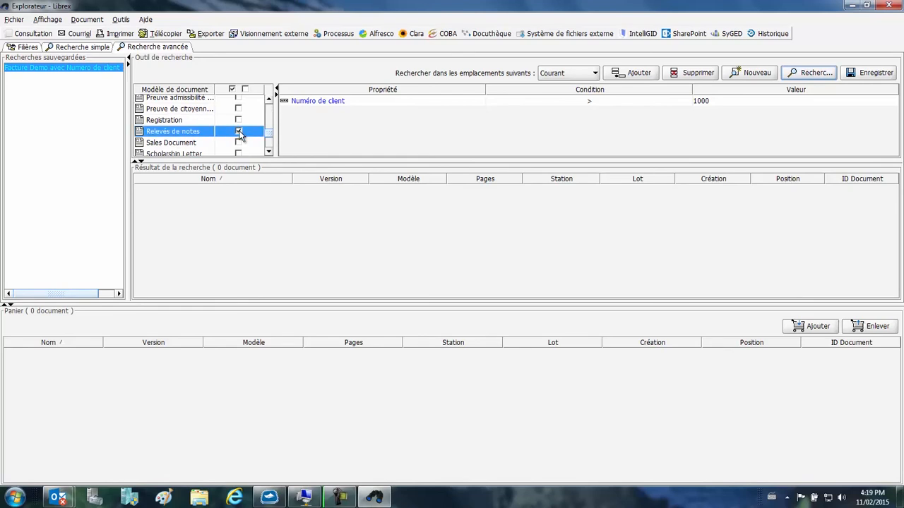
# Step: Search with the criterion Prénom contient a student's first name and add the matching transcript to the basket
pyautogui.click(393, 103)
pyautogui.click(344, 132)
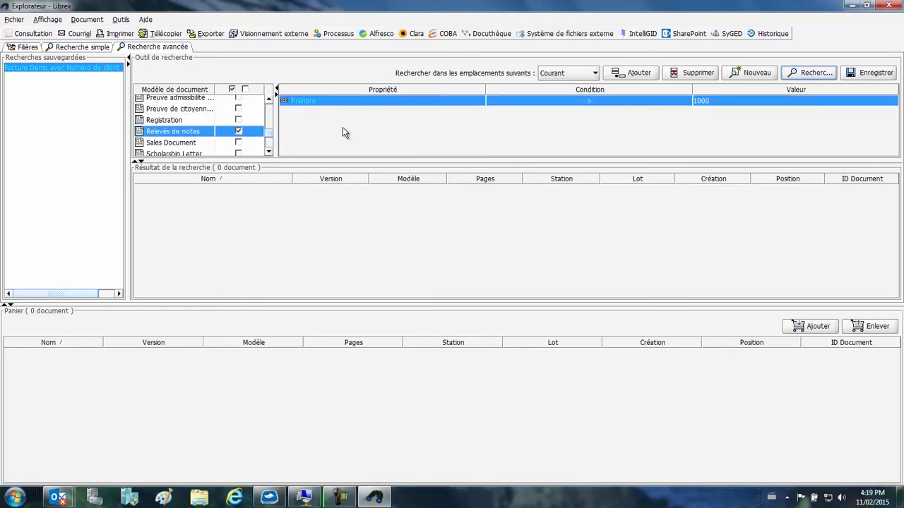
pyautogui.click(591, 102)
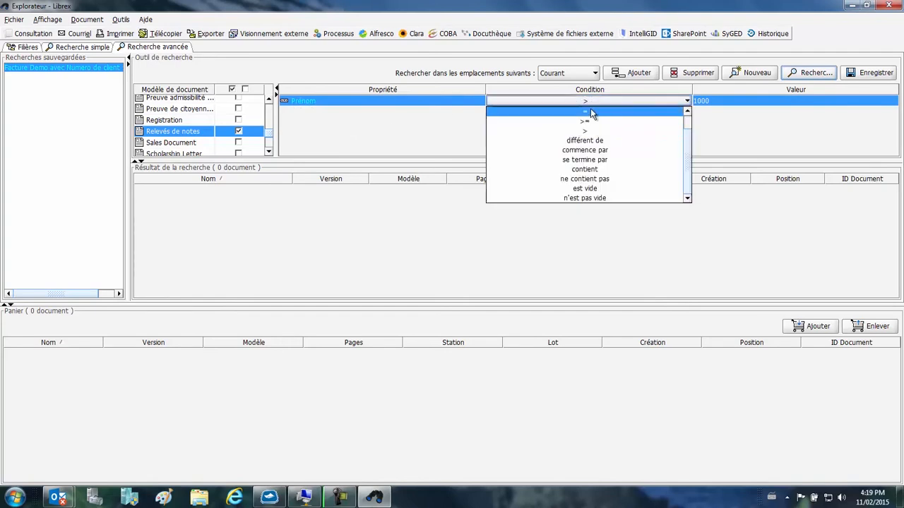
pyautogui.click(593, 169)
pyautogui.click(726, 101)
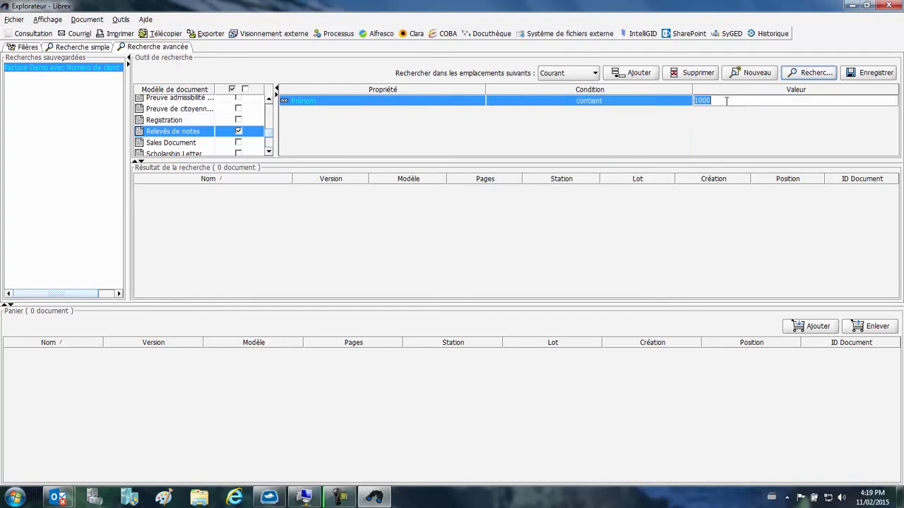
pyautogui.write('Karl')
pyautogui.press('Return')
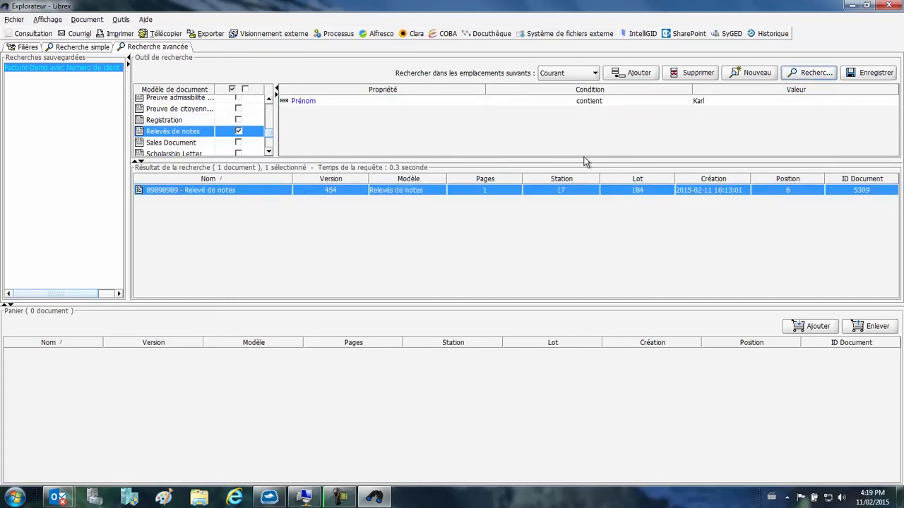
pyautogui.click(820, 330)
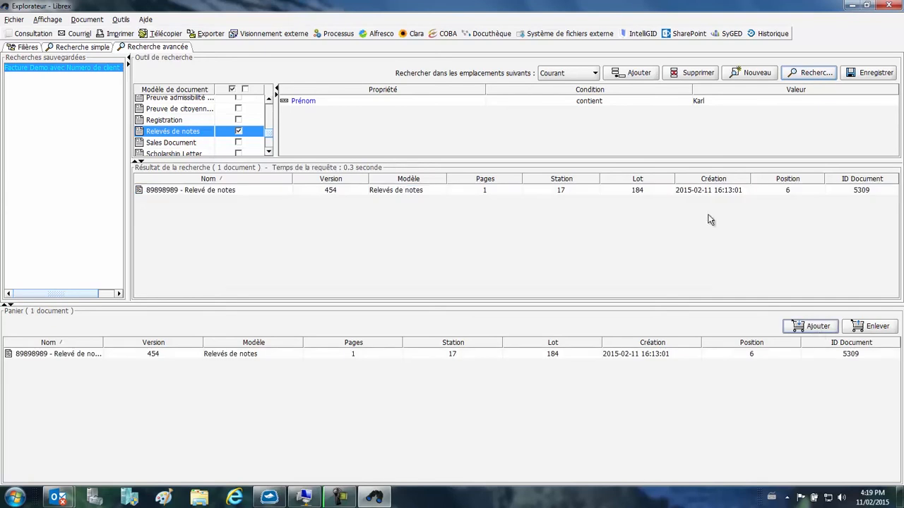
# Step: Rerun the advanced search with a second student's first name as the Prénom value
pyautogui.click(697, 101)
pyautogui.moveTo(696, 101); pyautogui.dragTo(727, 105)
pyautogui.write('C')
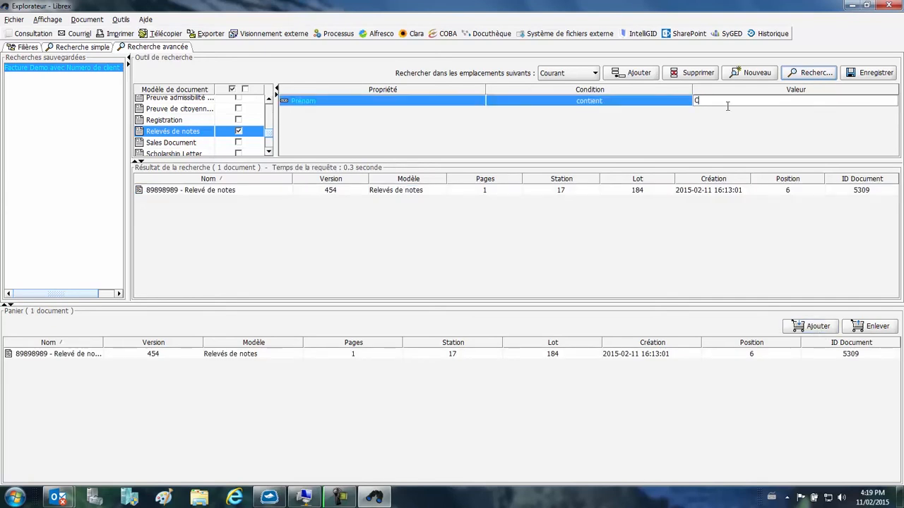
pyautogui.write('arey')
pyautogui.press('Return')
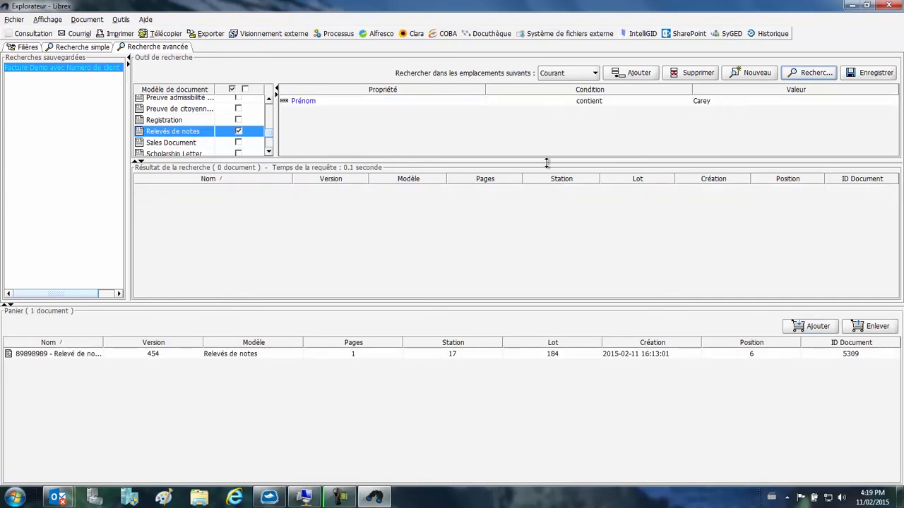
# Step: Search with a third student's first name as the Prénom value and add that student's transcript to the basket
pyautogui.click(698, 100)
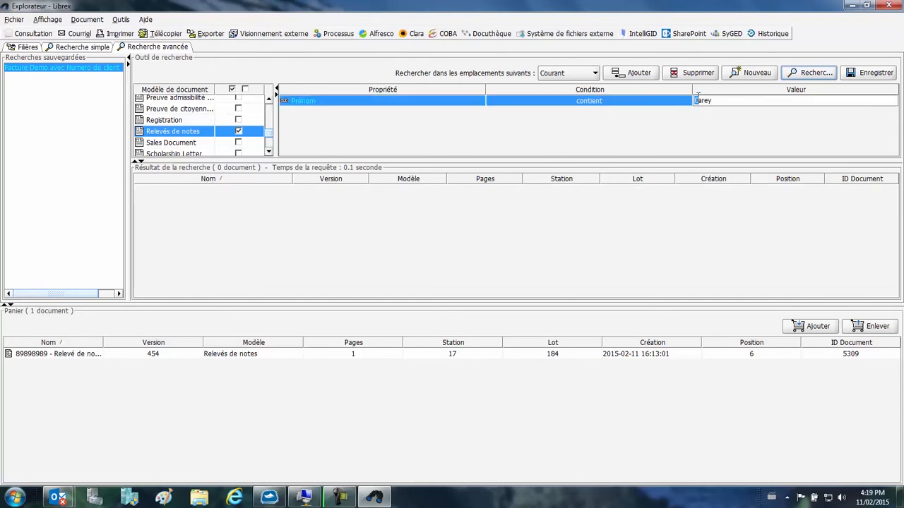
pyautogui.moveTo(720, 104); pyautogui.dragTo(694, 101)
pyautogui.write('Max')
pyautogui.click(805, 74)
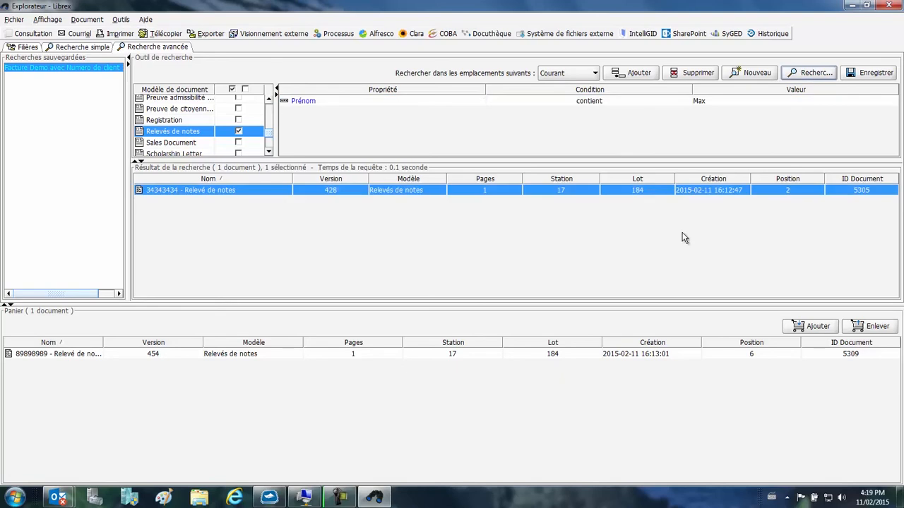
pyautogui.click(817, 327)
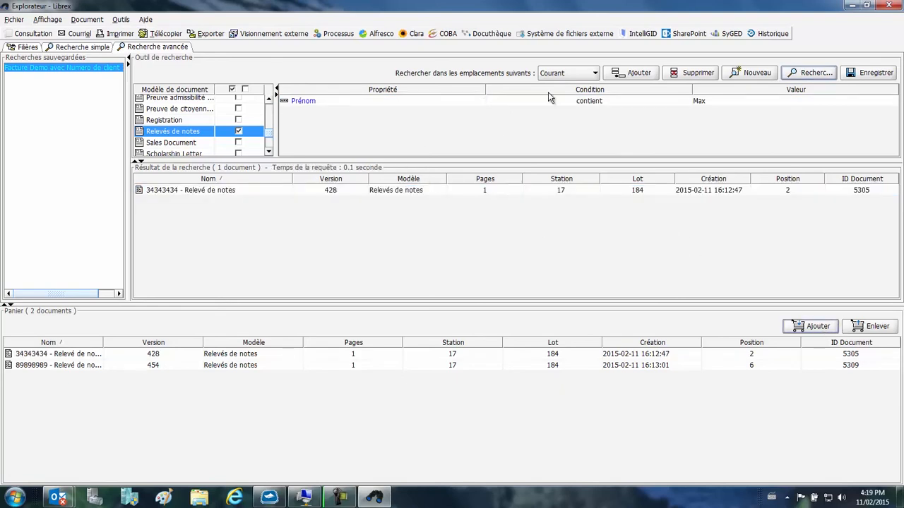
# Step: Add a new criterion row to the advanced search and remove the Prénom criterion
pyautogui.click(630, 75)
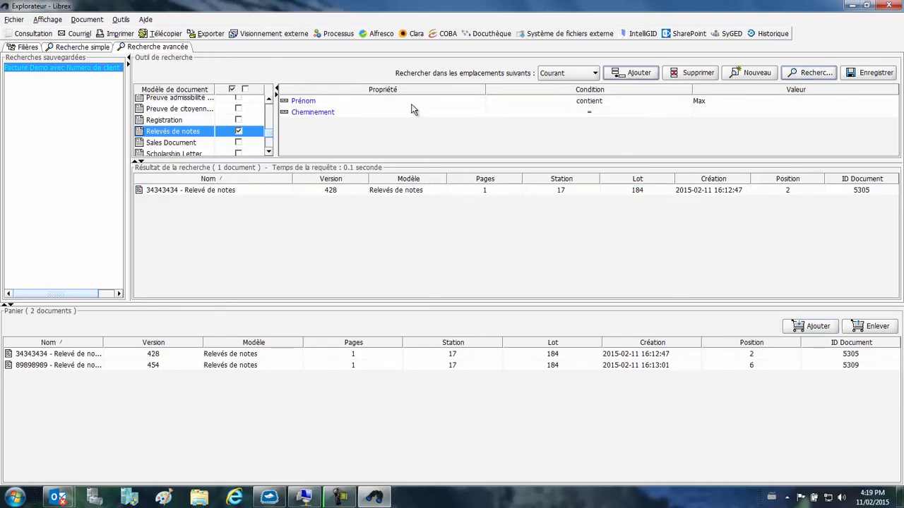
pyautogui.click(529, 103)
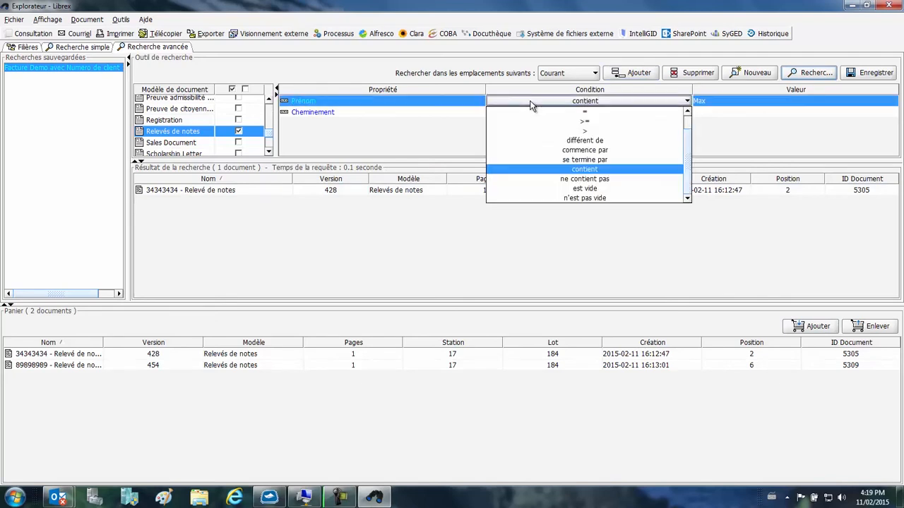
pyautogui.click(698, 77)
# Step: Set the remaining search criterion to Date de création equal to 2015-02-11
pyautogui.click(355, 102)
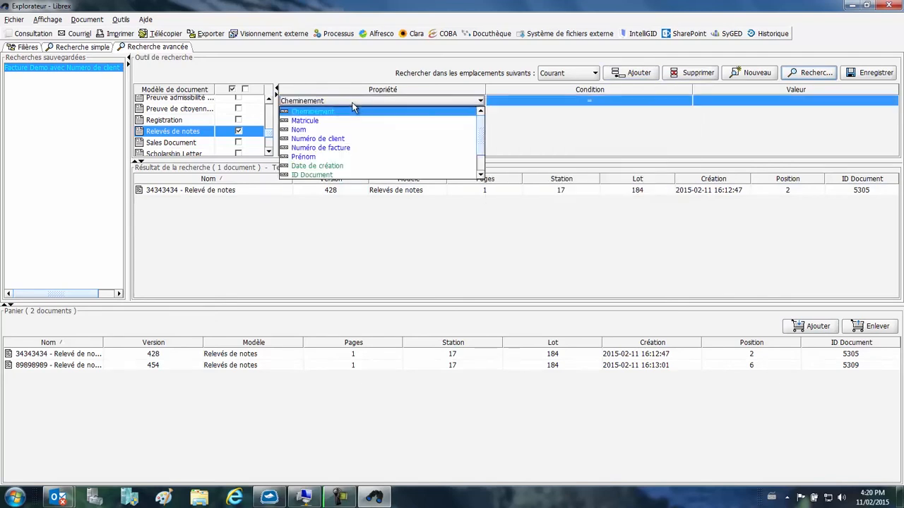
pyautogui.click(350, 174)
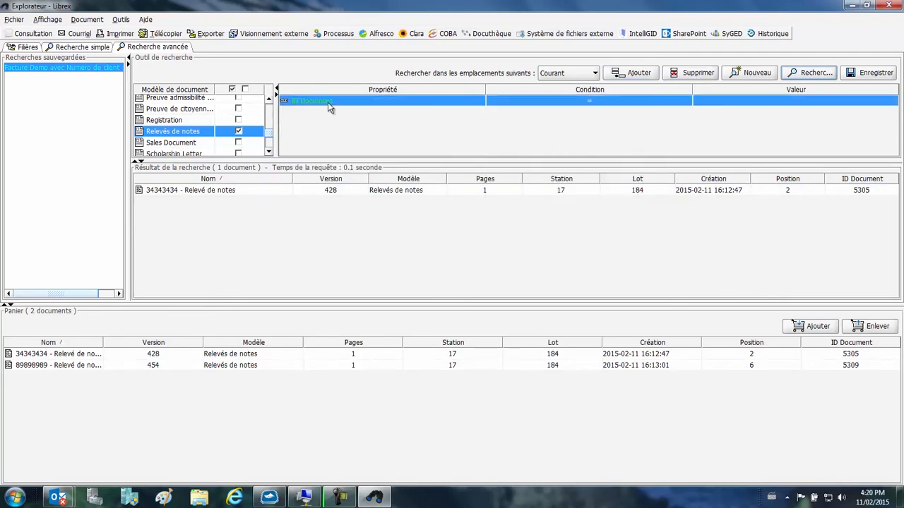
pyautogui.click(329, 103)
pyautogui.click(325, 161)
pyautogui.click(743, 101)
pyautogui.click(762, 204)
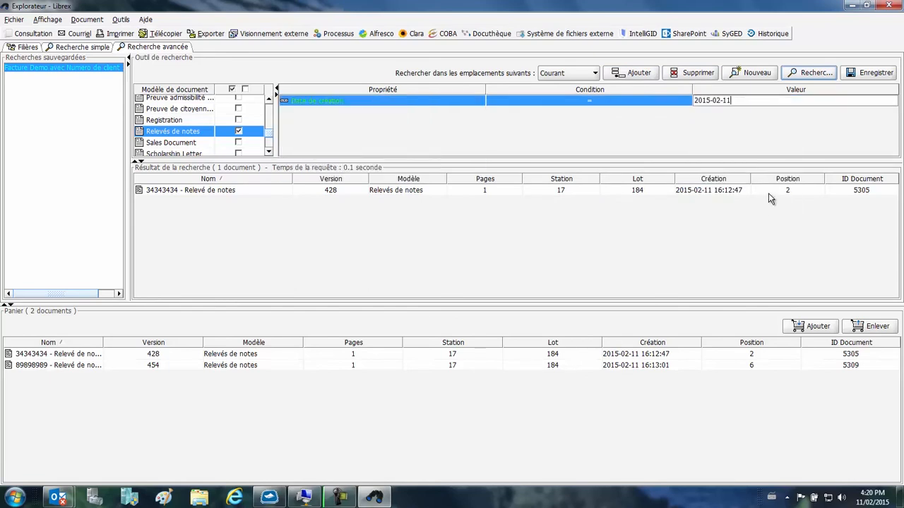
# Step: Run the advanced search by creation date and select both transcripts in the basket
pyautogui.click(812, 73)
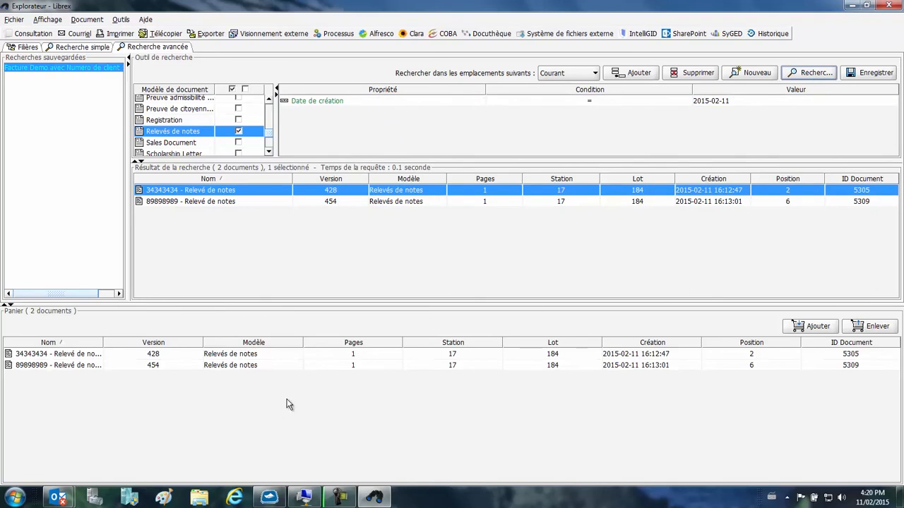
pyautogui.click(179, 358)
pyautogui.keyDown('shift'); pyautogui.click(178, 365); pyautogui.keyUp('shift')
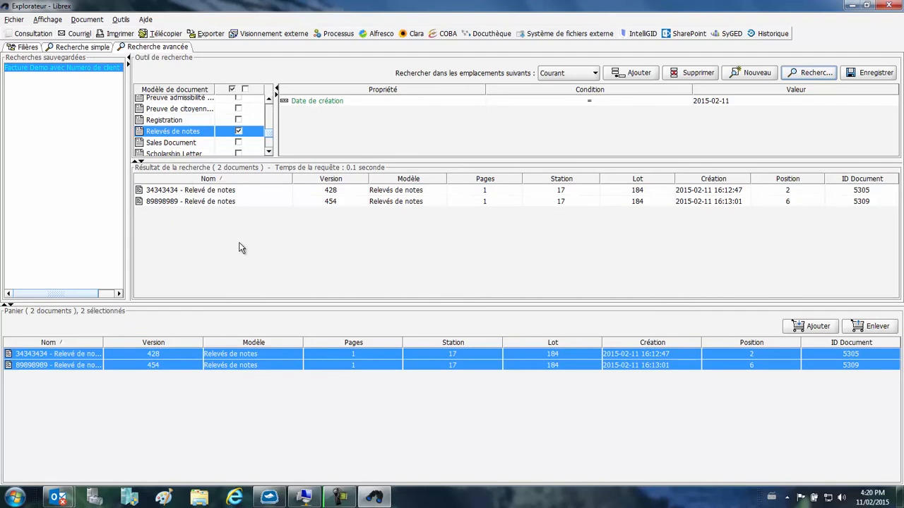
# Step: Open the first transcript in the search results for viewing, and close both the viewer and the document explorer
pyautogui.click(326, 190)
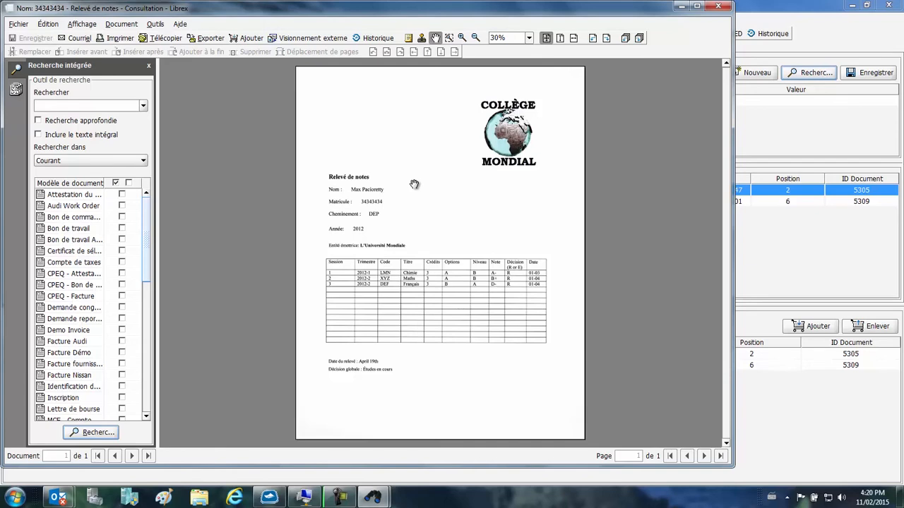
pyautogui.click(717, 5)
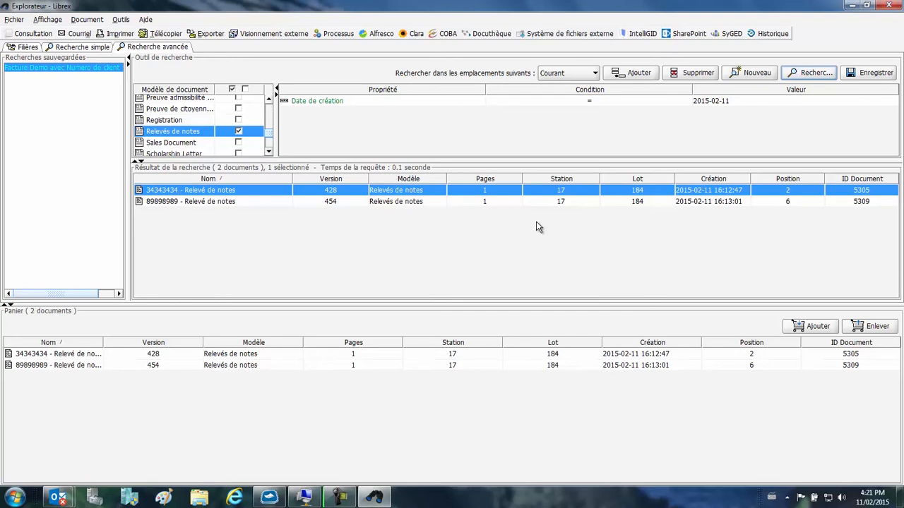
pyautogui.click(888, 5)
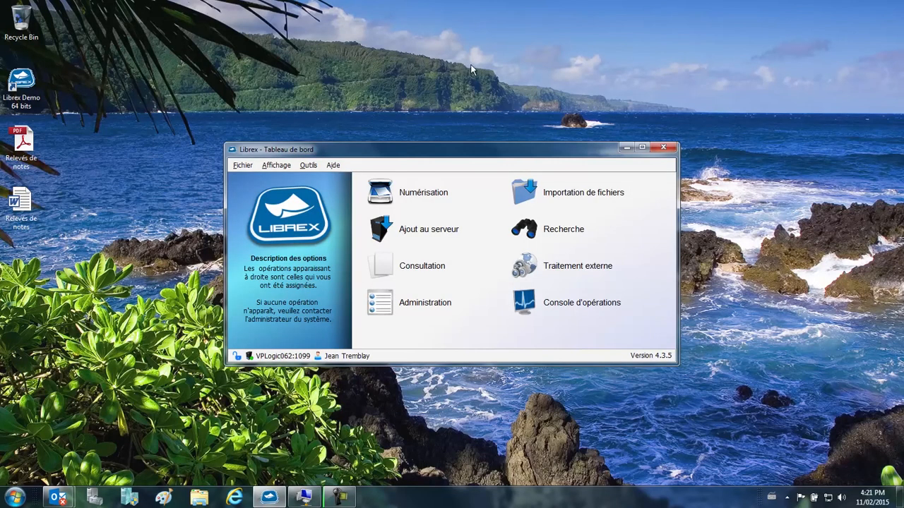
# Step: Switch to the SharePoint TestSite in Internet Explorer and open the Dossiers étudiants folder in the Documents library
pyautogui.click(244, 502)
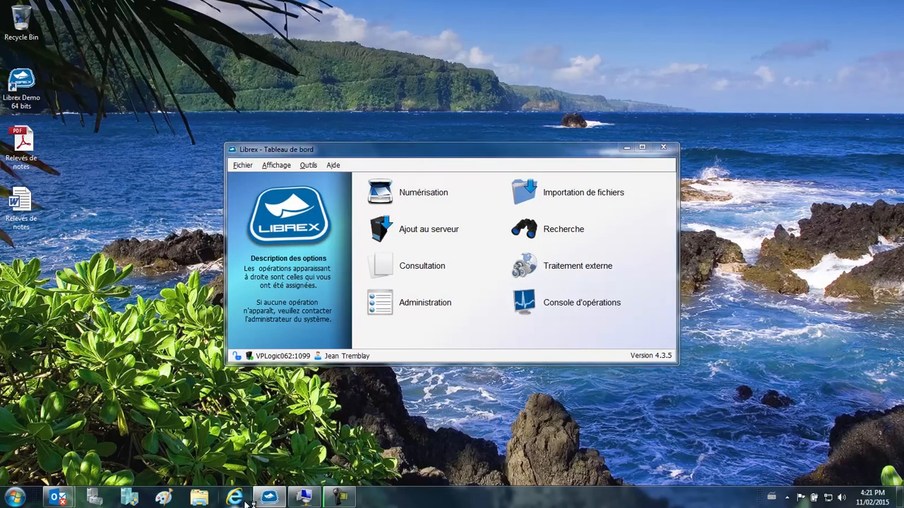
pyautogui.press('Return')
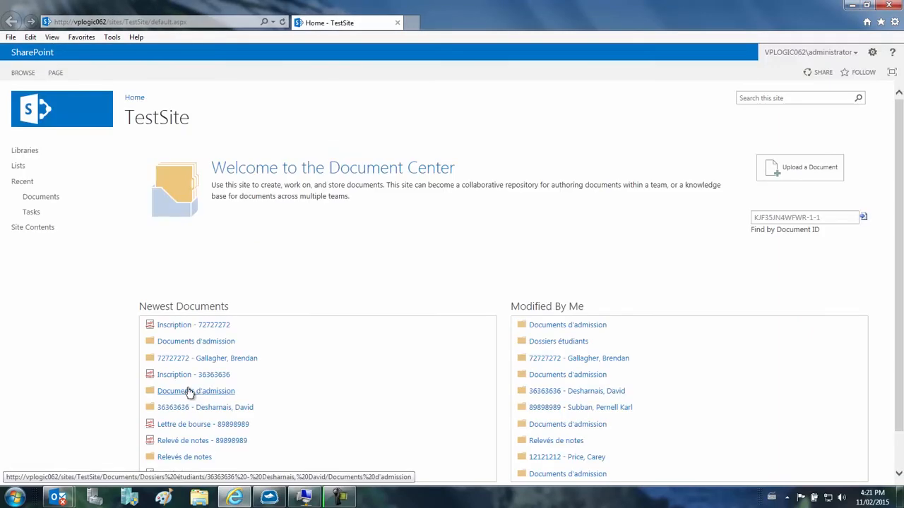
pyautogui.click(51, 197)
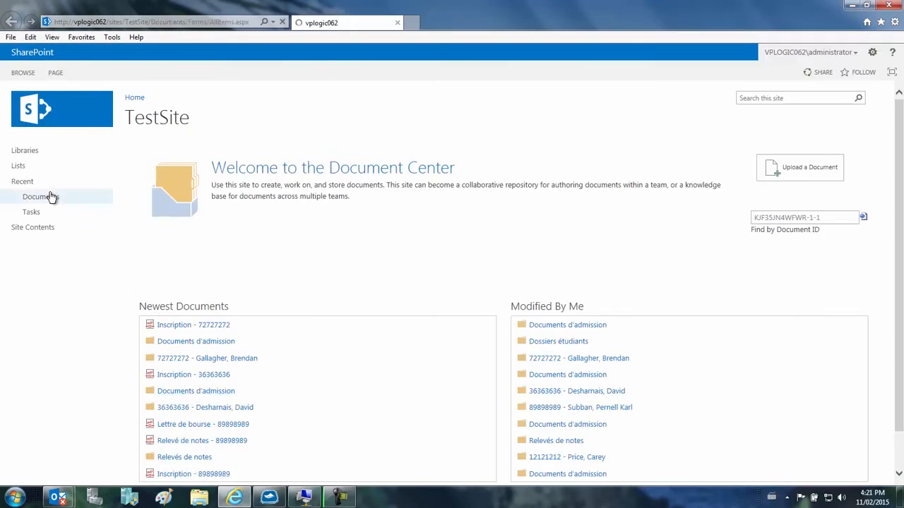
pyautogui.click(212, 206)
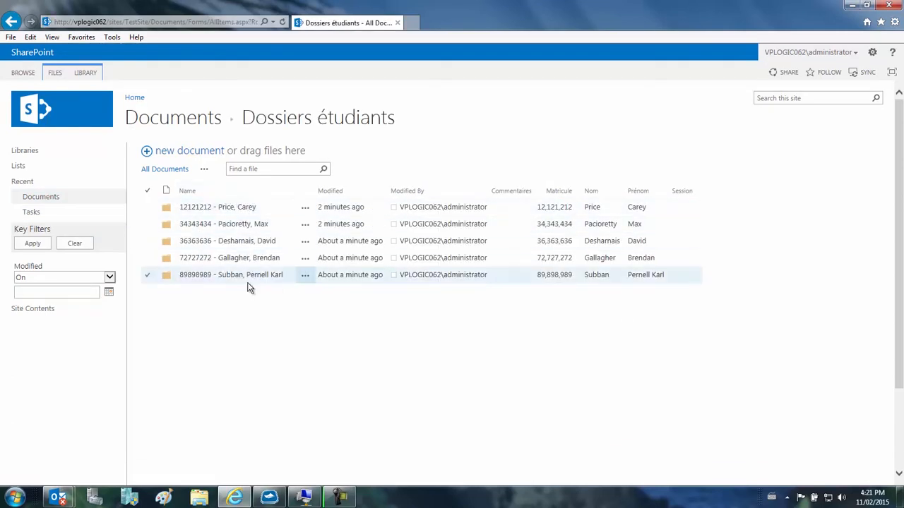
# Step: View the transcript PDF in the Relevés de notes folder of the last listed student, and return to that folder
pyautogui.click(238, 276)
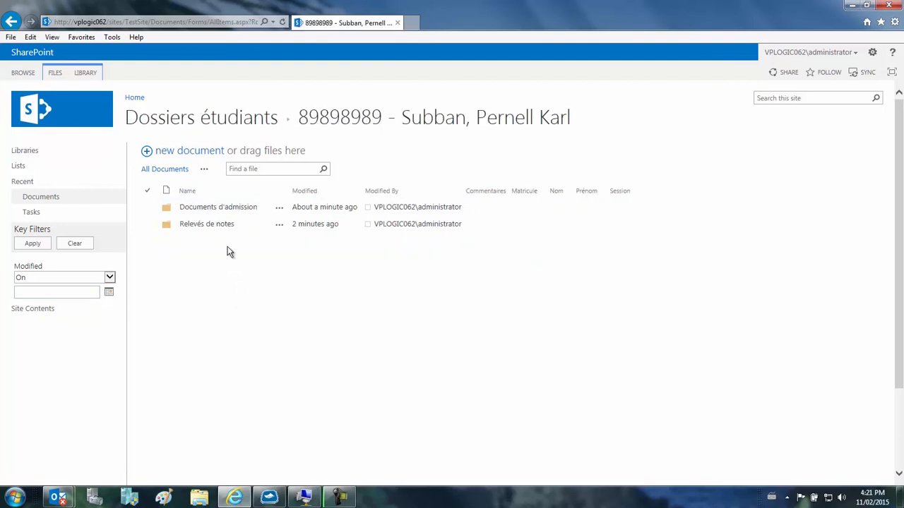
pyautogui.click(224, 224)
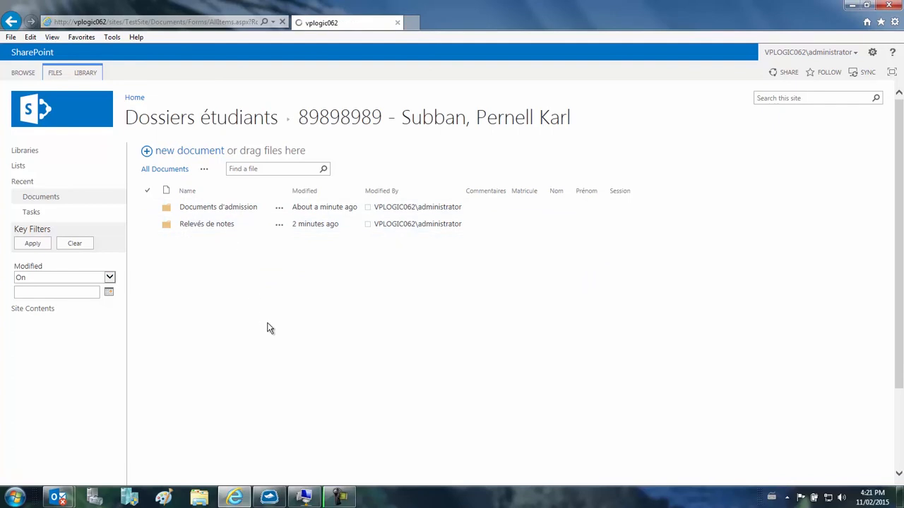
pyautogui.click(237, 207)
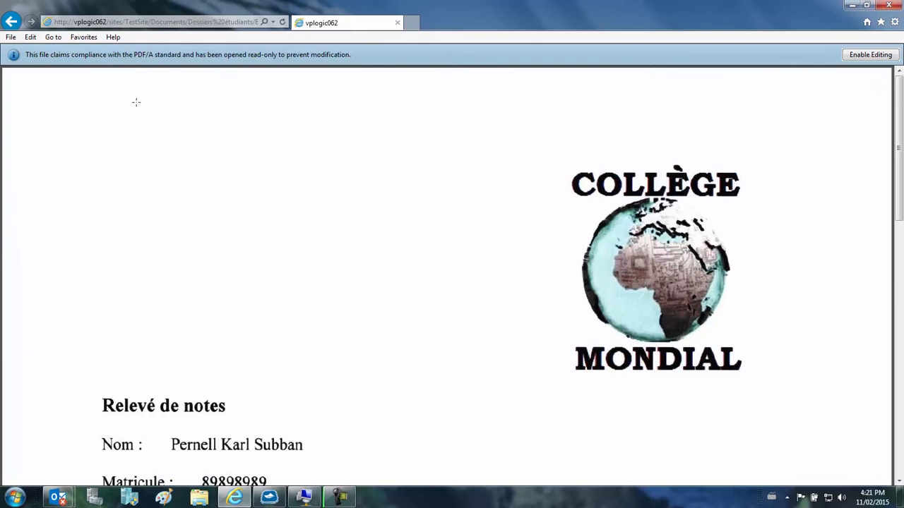
pyautogui.click(12, 22)
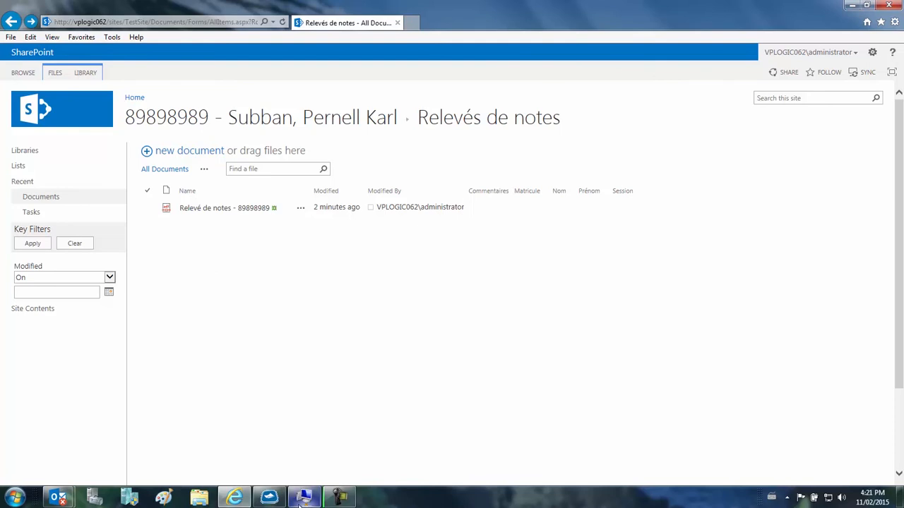
# Step: In the virtual machine, browse Exportation réseau and Dossiers étudiants to the last student's Relevés de notes folder, and minimize the machine's window
pyautogui.moveTo(305, 498)
pyautogui.click(305, 440)
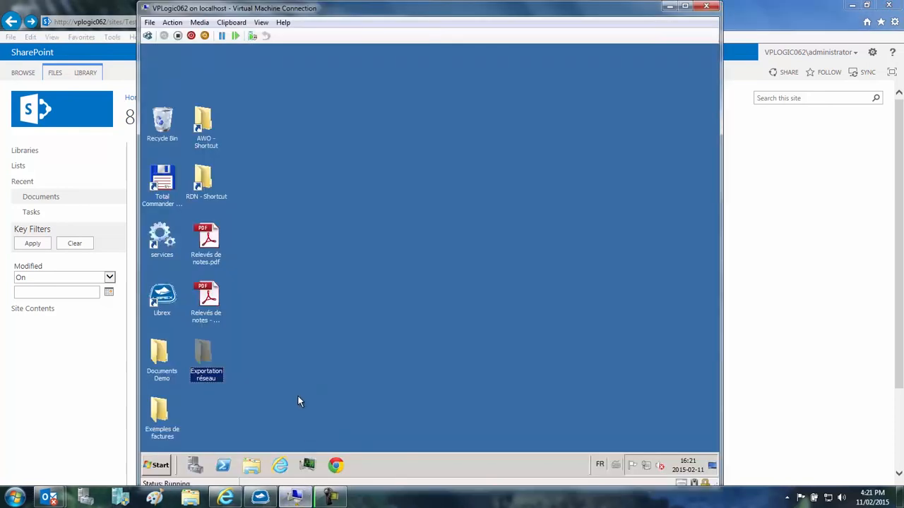
pyautogui.doubleClick(203, 356)
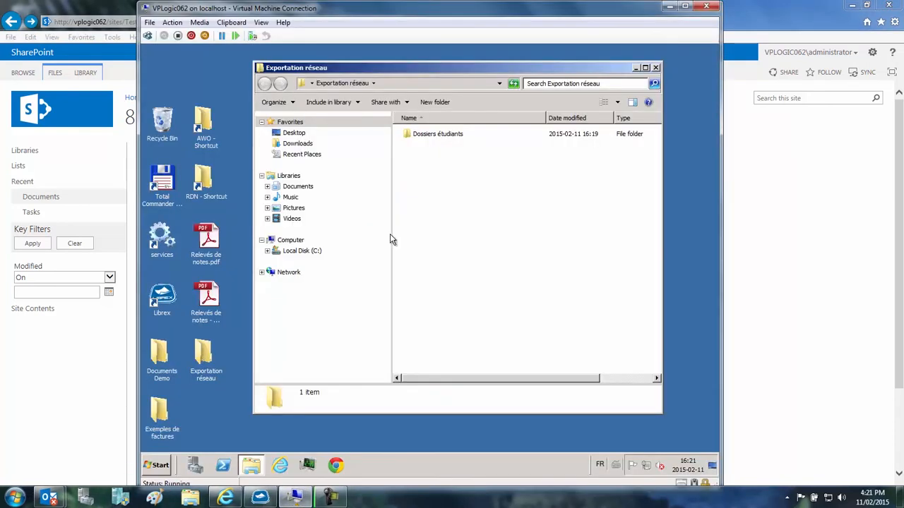
pyautogui.doubleClick(437, 137)
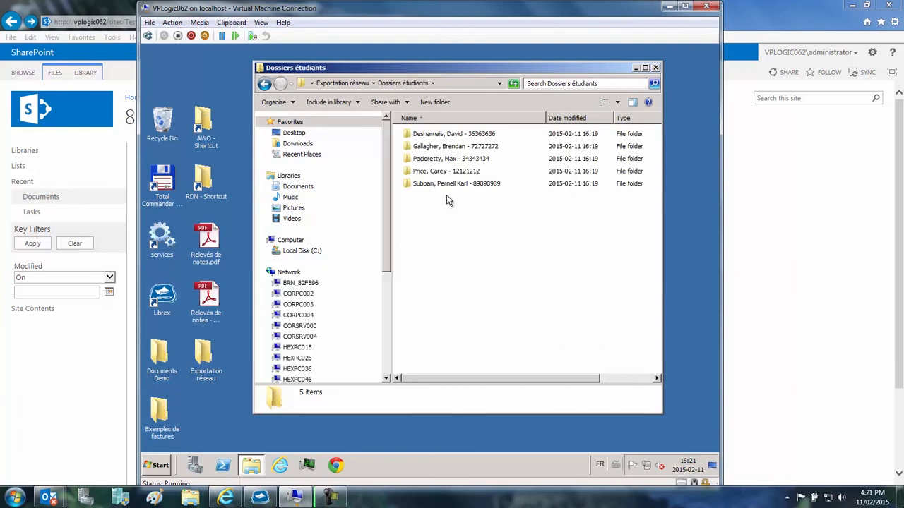
pyautogui.doubleClick(452, 184)
pyautogui.doubleClick(442, 146)
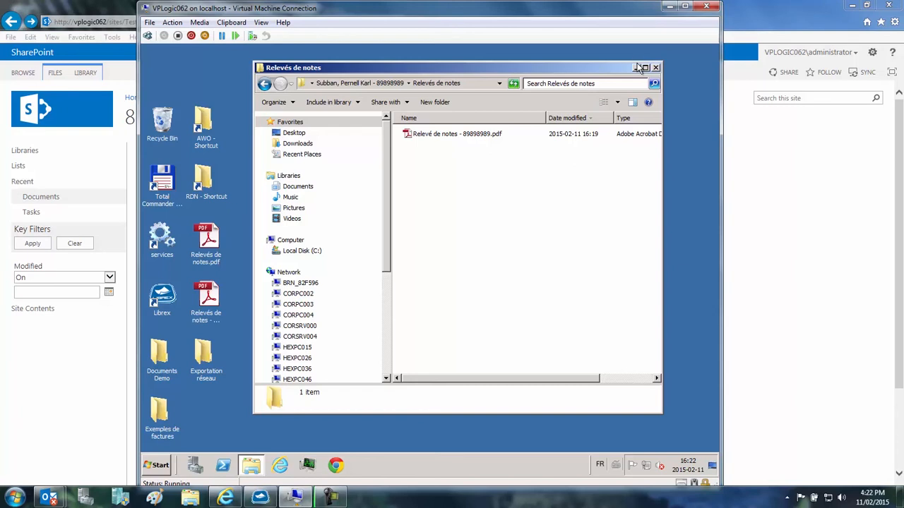
pyautogui.click(670, 5)
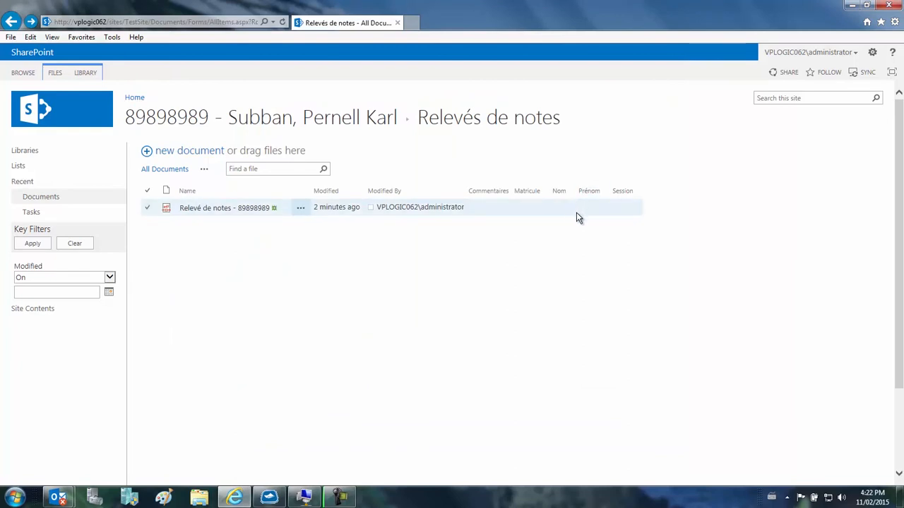
# Step: Switch to Outlook, send the Relevés de notes e-mail to Librex and bring up the automatic document import window
pyautogui.moveTo(62, 496)
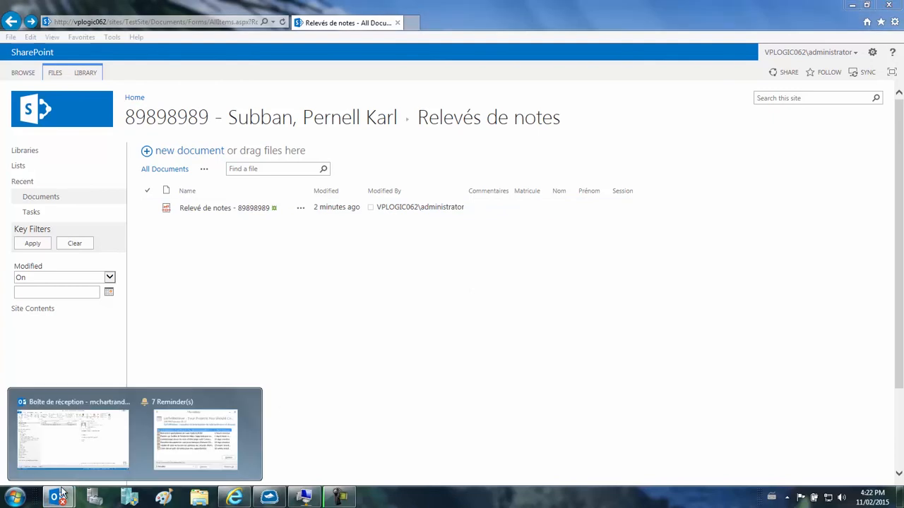
pyautogui.click(65, 460)
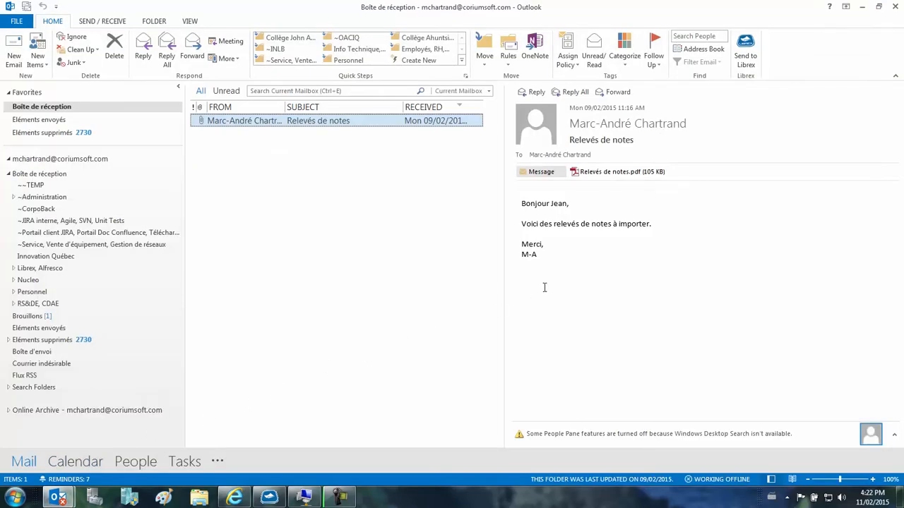
pyautogui.moveTo(595, 262); pyautogui.dragTo(522, 203)
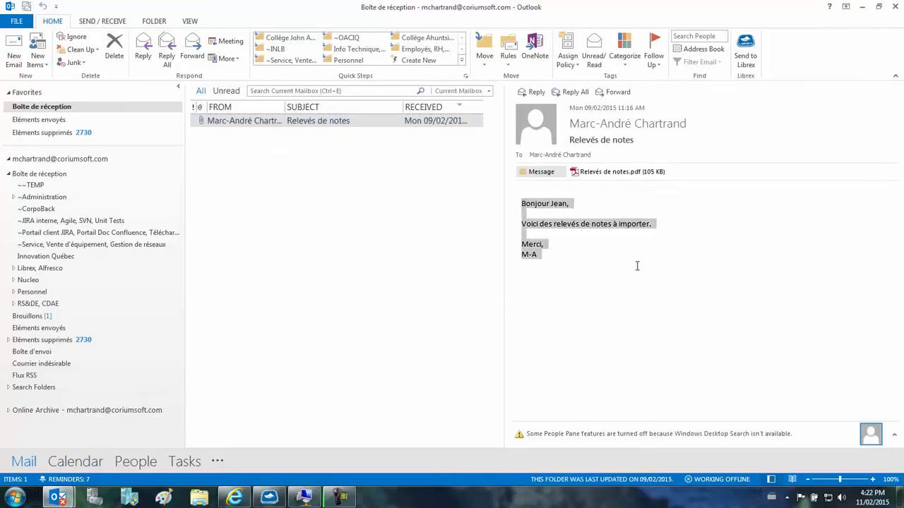
pyautogui.click(745, 55)
pyautogui.click(374, 497)
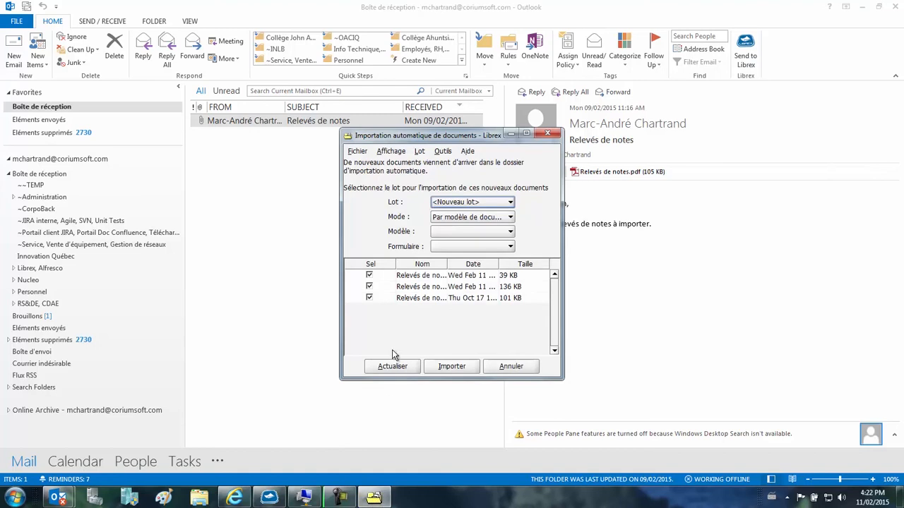
# Step: Set the import model to Relevés de notes, exclude the .html and .msg files, and import only Relevés de notes.pdf
pyautogui.click(449, 233)
pyautogui.click(463, 264)
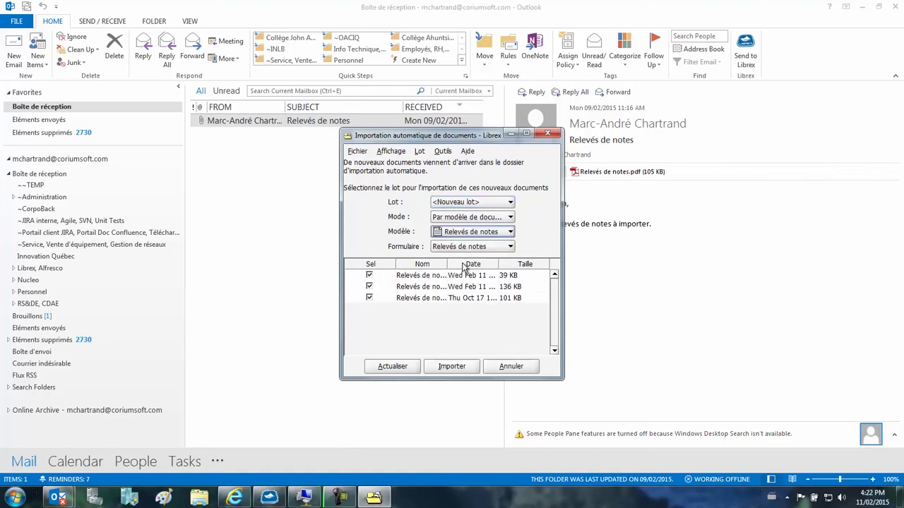
pyautogui.moveTo(447, 266); pyautogui.dragTo(472, 267)
pyautogui.click(369, 276)
pyautogui.click(369, 286)
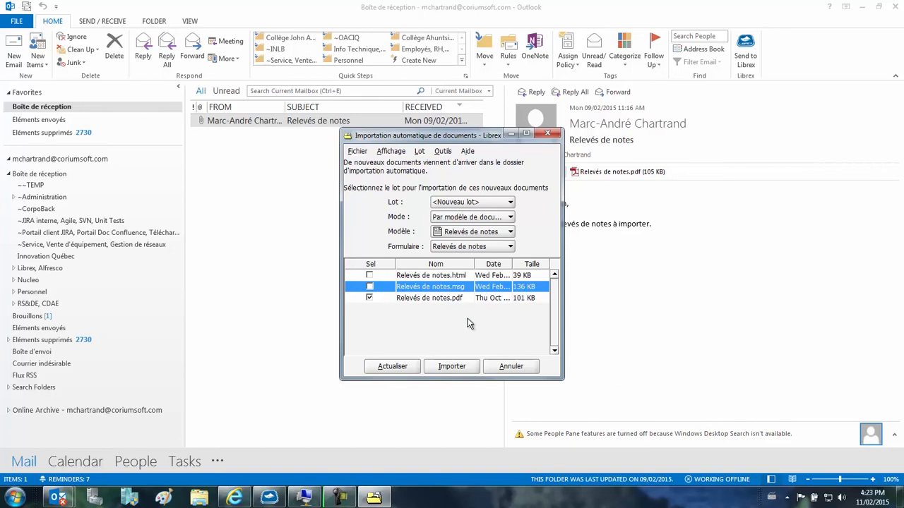
pyautogui.click(446, 367)
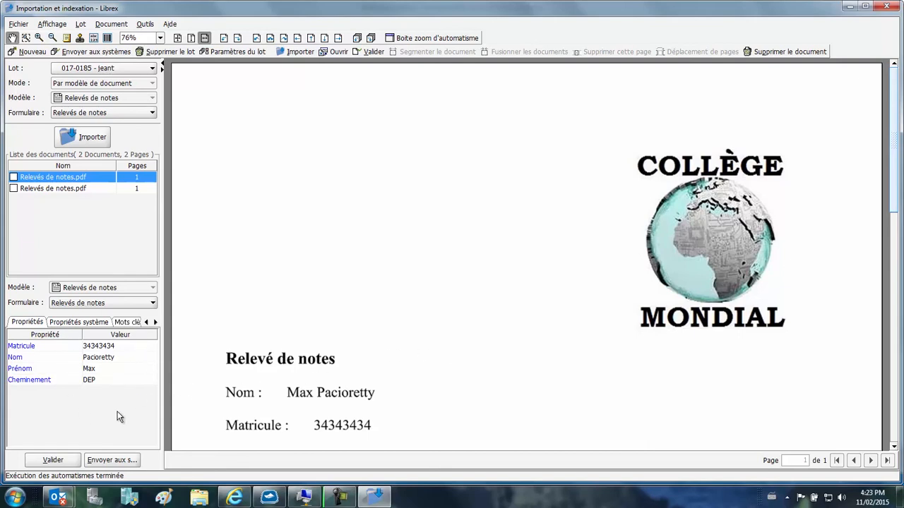
# Step: Validate both imported transcripts and add the Relevés de notes PDF from the desktop to the same batch
pyautogui.click(61, 462)
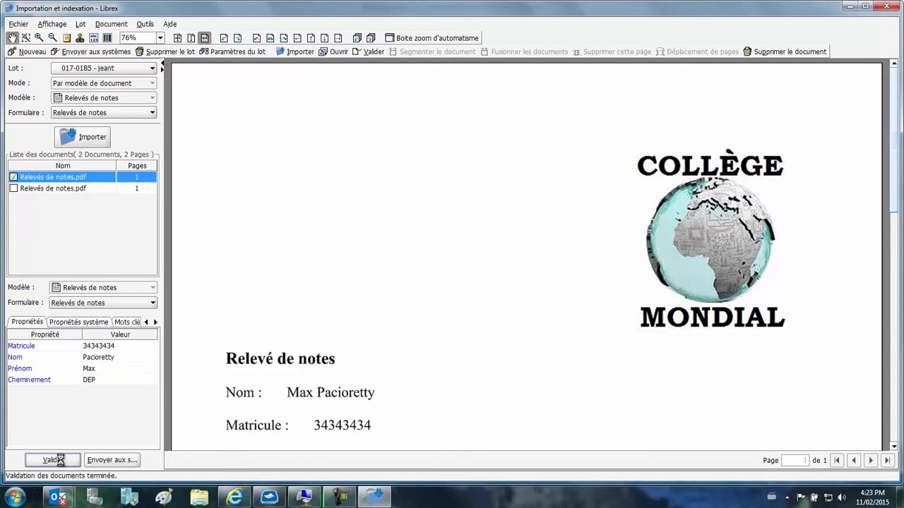
pyautogui.click(62, 460)
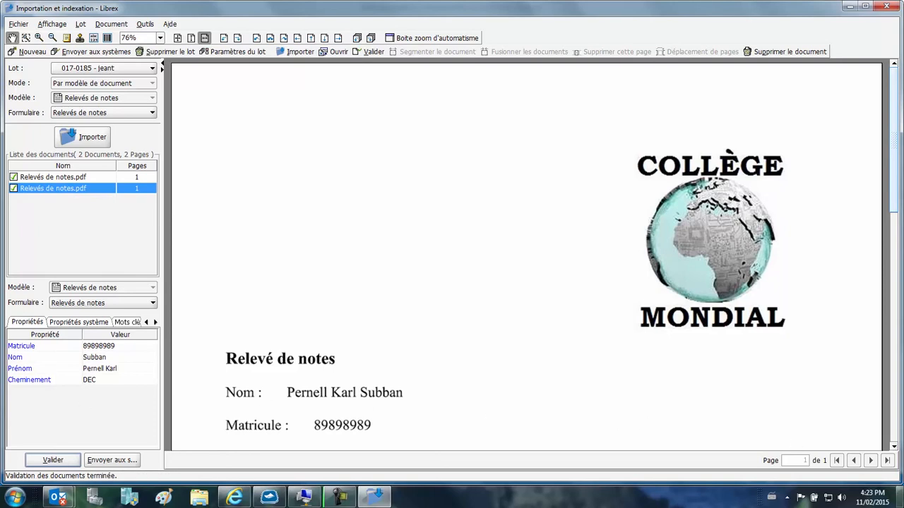
pyautogui.click(899, 499)
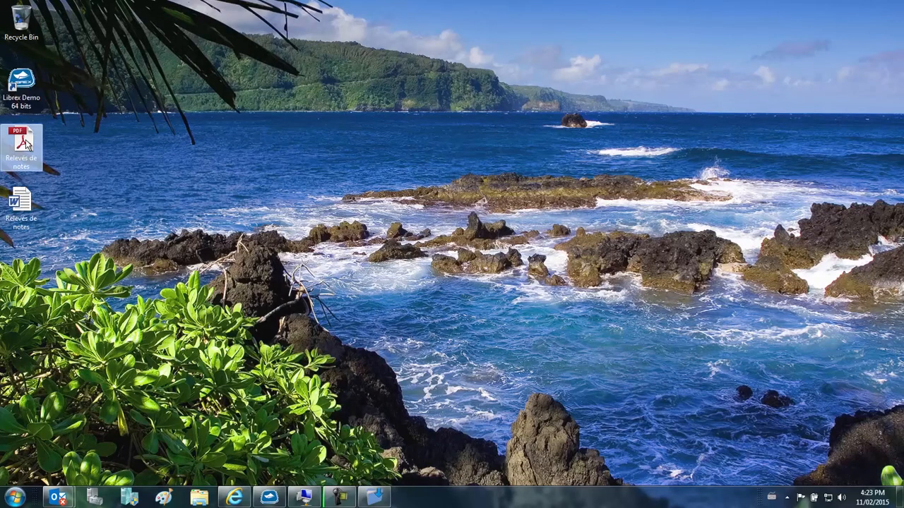
pyautogui.moveTo(21, 145); pyautogui.dragTo(139, 239)
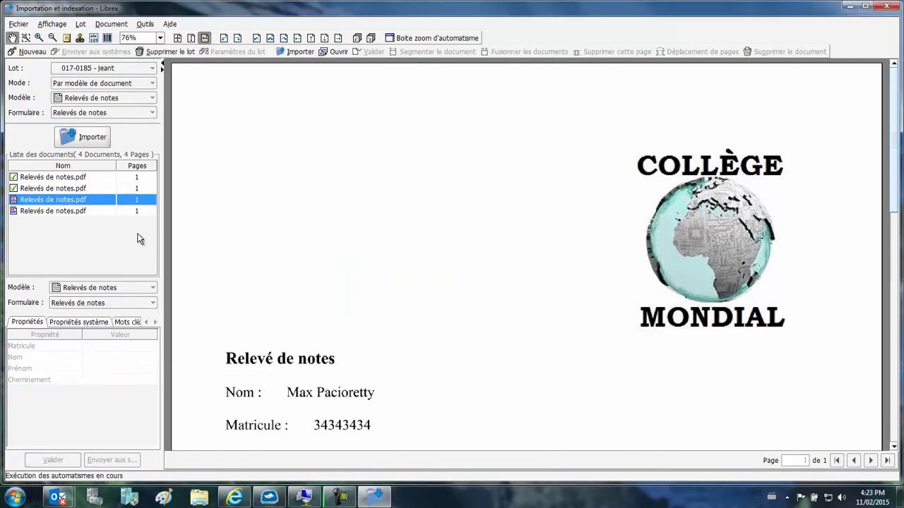
# Step: Validate the two newly added transcripts and send the batch to the systems
pyautogui.click(69, 460)
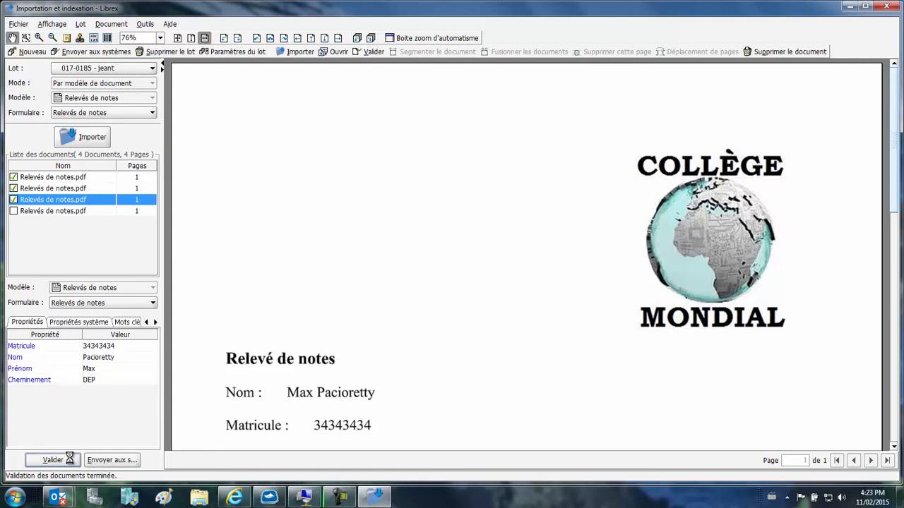
pyautogui.click(57, 459)
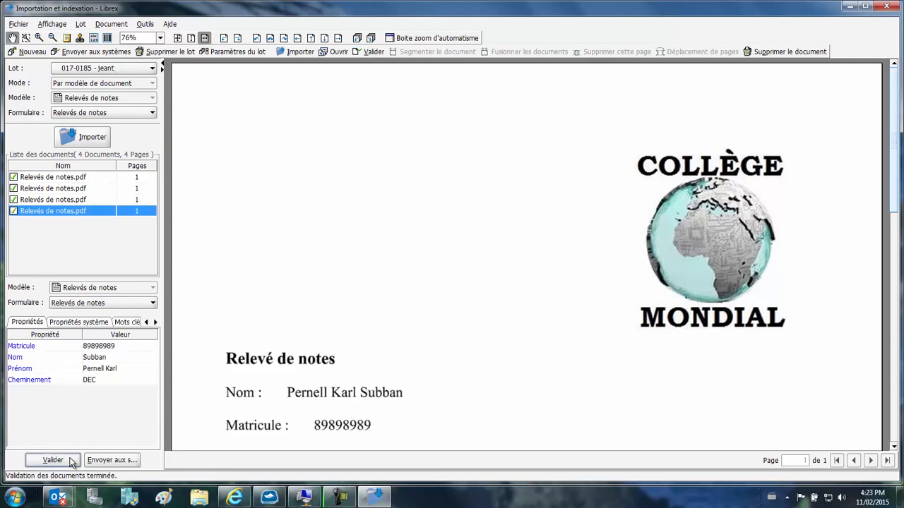
pyautogui.click(117, 459)
pyautogui.click(423, 276)
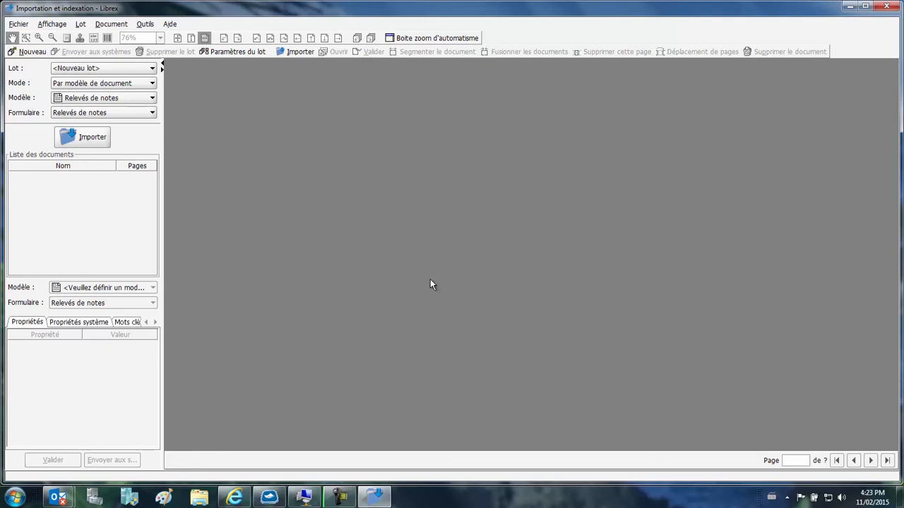
# Step: Switch back to SharePoint, reload the student's Relevés de notes folder and return to the Documents library
pyautogui.click(235, 497)
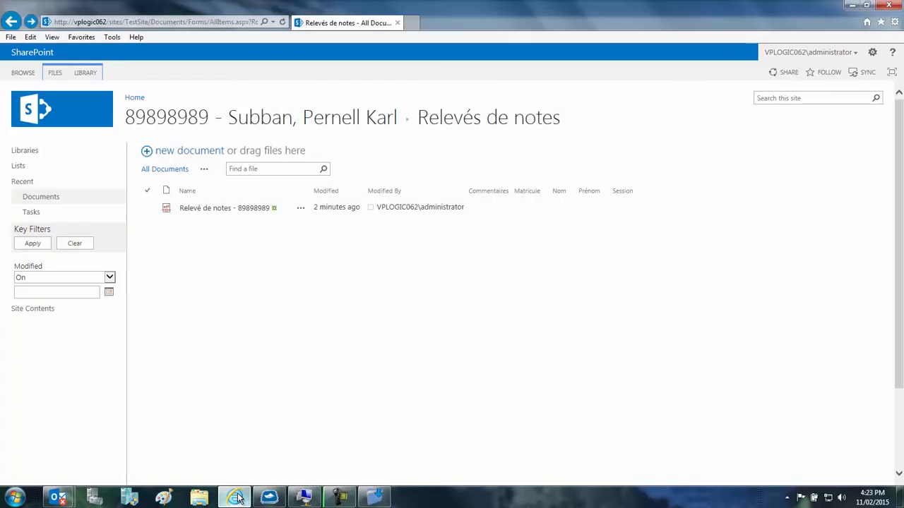
pyautogui.click(169, 171)
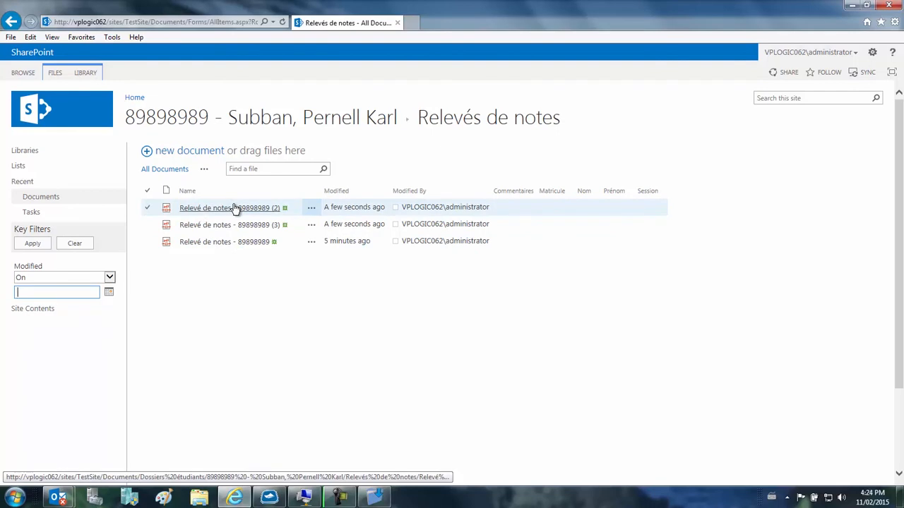
pyautogui.click(56, 199)
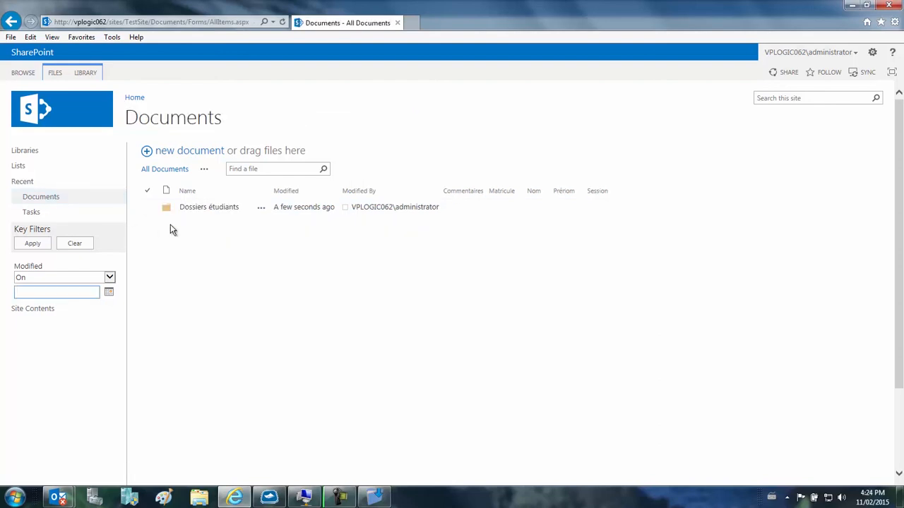
# Step: Open the last student's Relevés de notes folder under Dossiers étudiants and compare it with the network export folder on the virtual machine
pyautogui.click(204, 209)
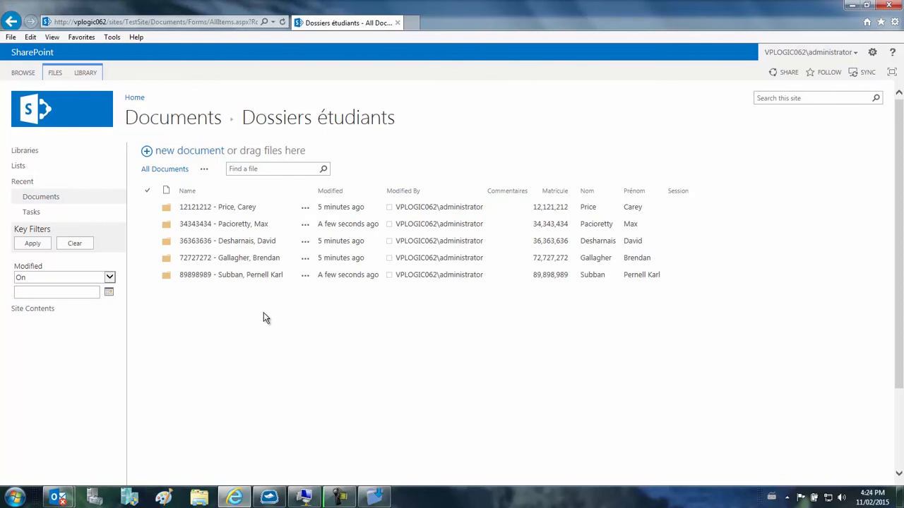
pyautogui.click(241, 277)
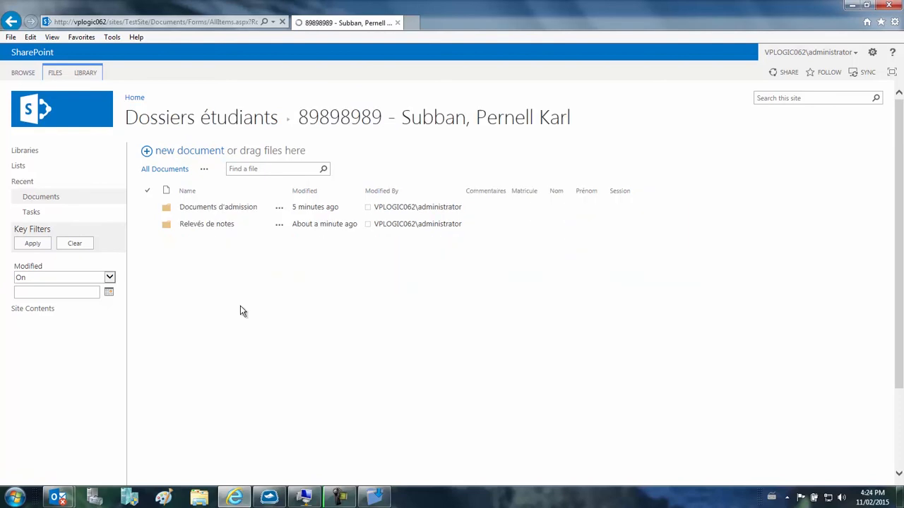
pyautogui.click(201, 225)
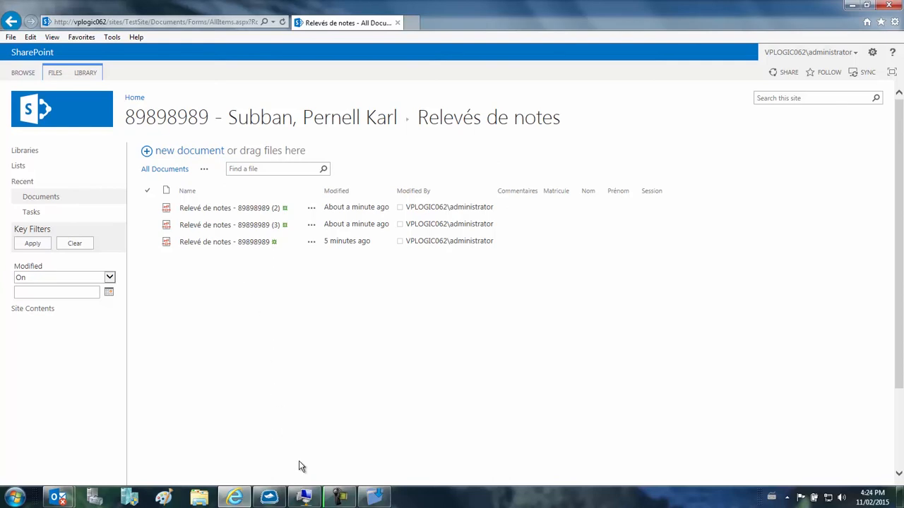
pyautogui.click(304, 497)
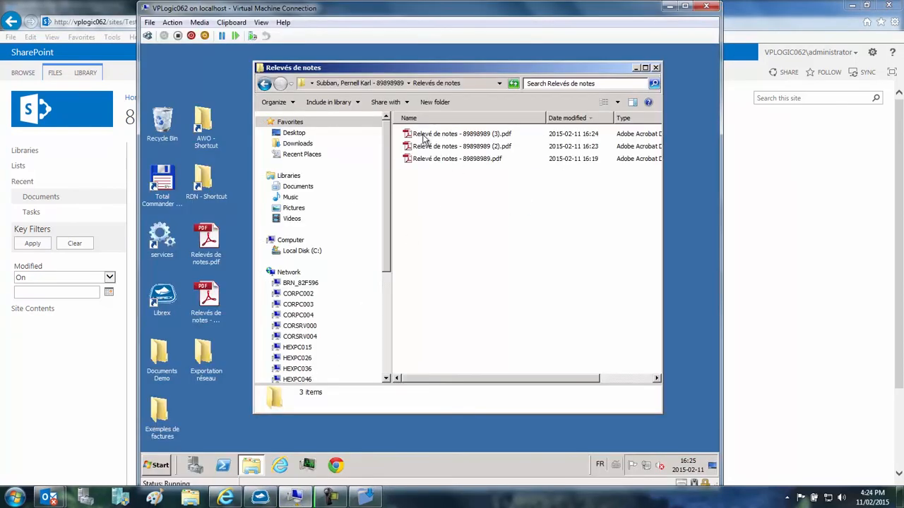
# Step: Minimize the open windows, open the Relevés de notes Word document from the desktop and look through its pages
pyautogui.click(669, 7)
pyautogui.click(851, 5)
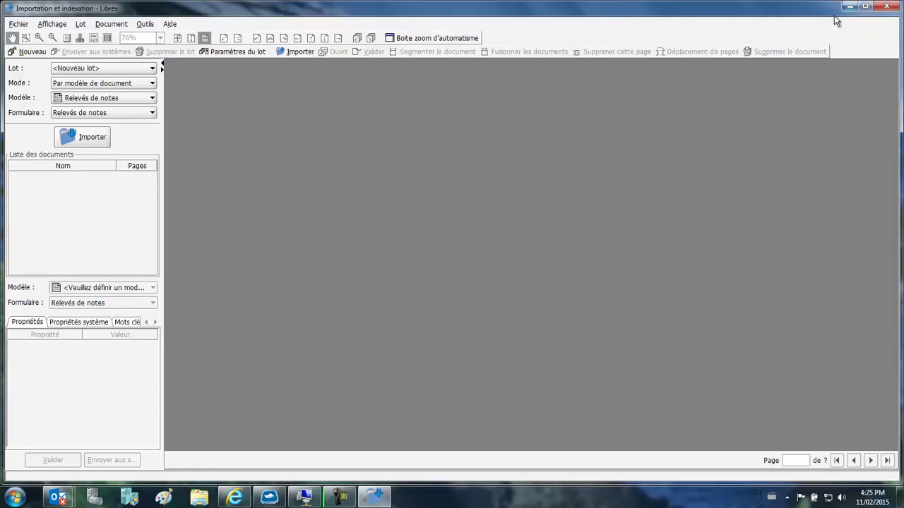
pyautogui.click(849, 6)
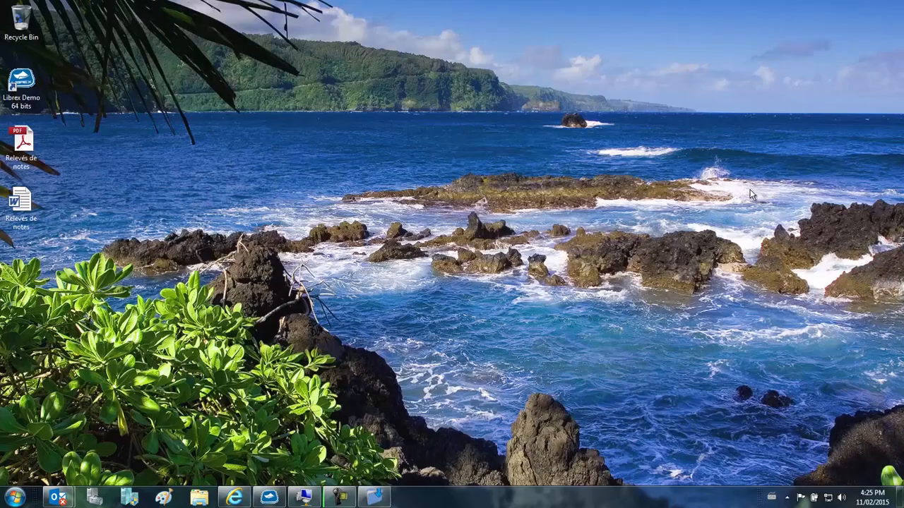
pyautogui.doubleClick(28, 204)
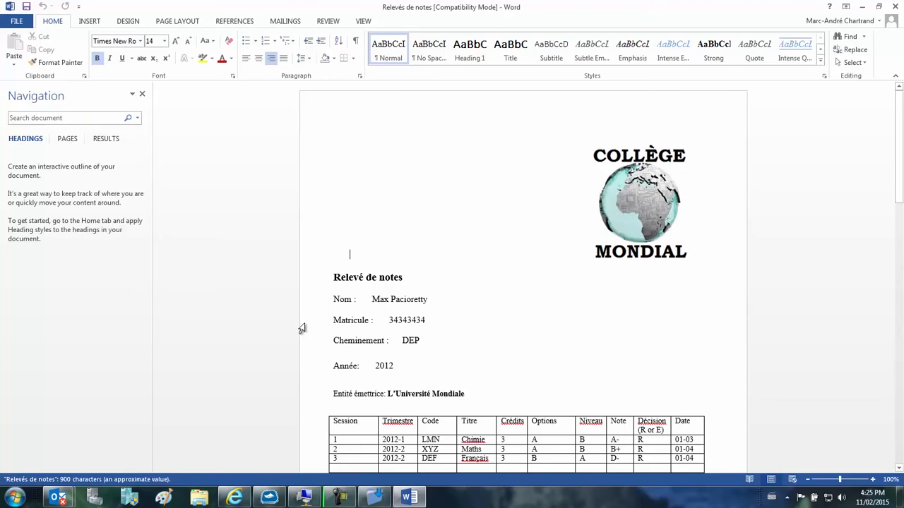
pyautogui.moveTo(894, 175); pyautogui.dragTo(900, 417)
pyautogui.hotkey('ctrl', 'Home')
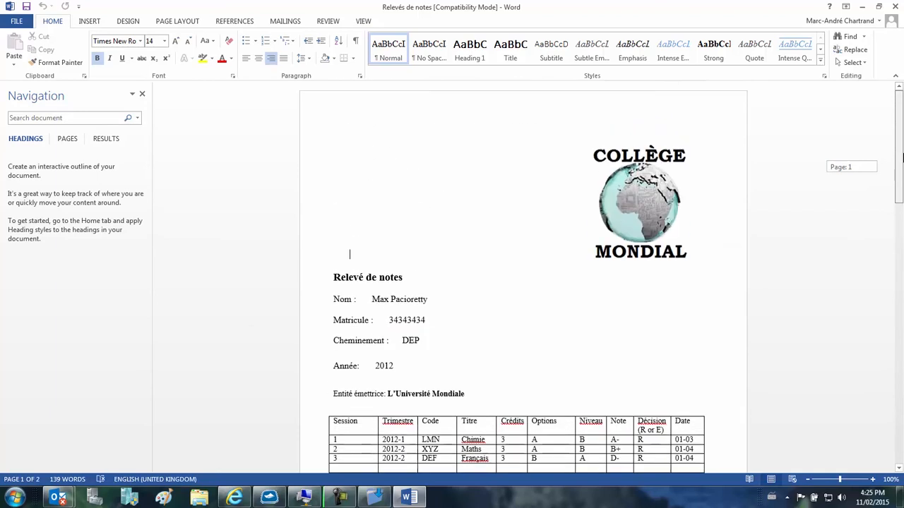
# Step: Print the Relevés de notes document to the Librex printer, accepting the paper size notice
pyautogui.click(16, 21)
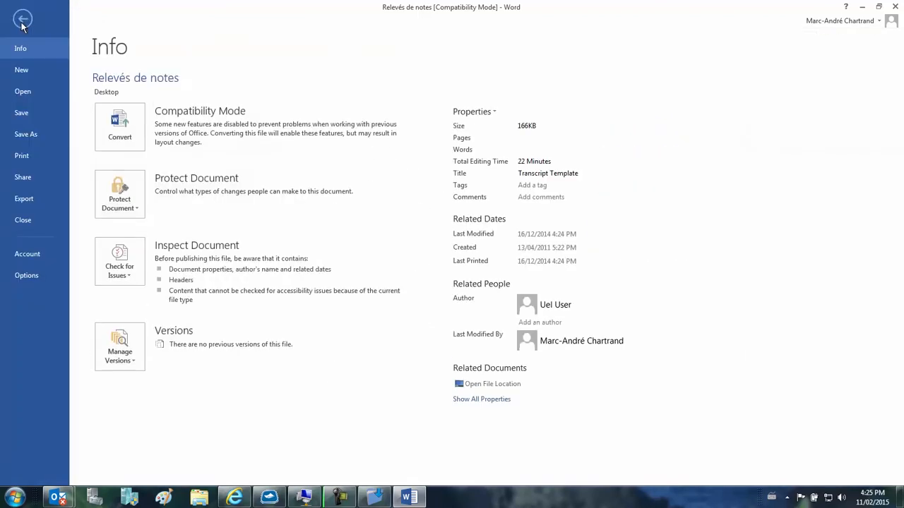
pyautogui.click(23, 156)
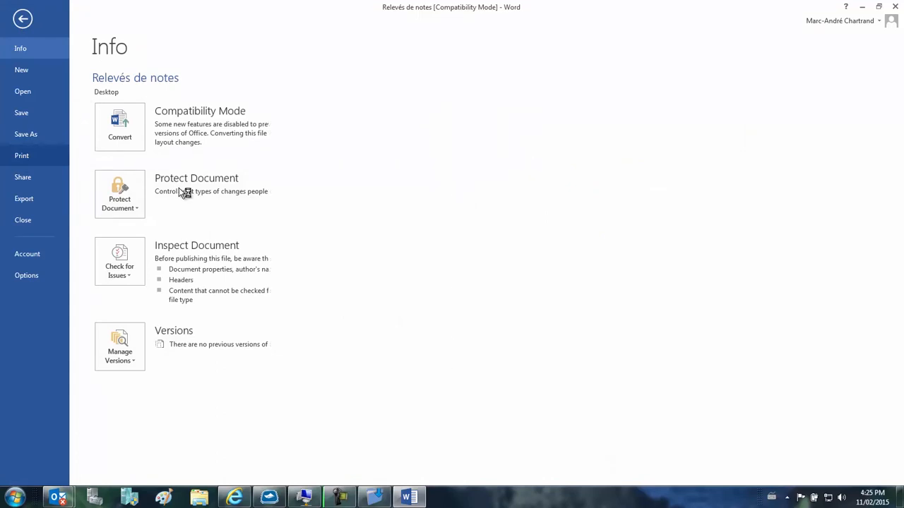
pyautogui.click(155, 162)
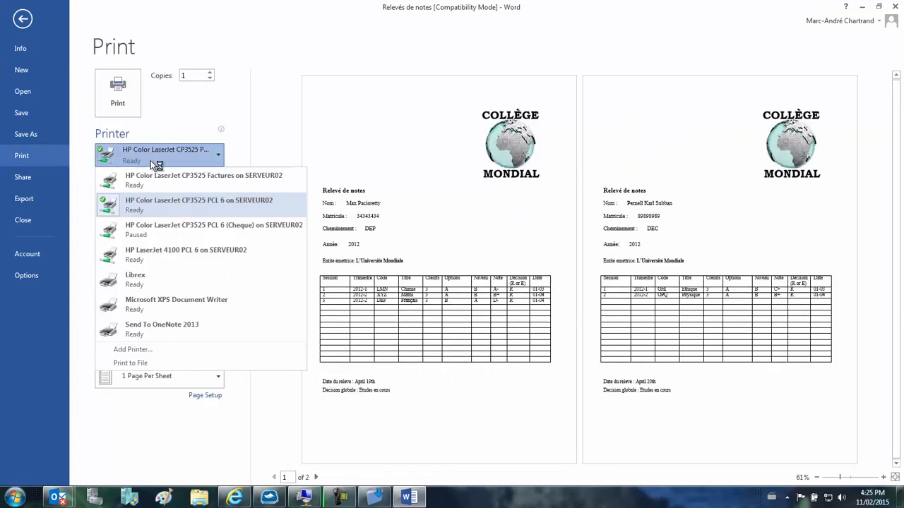
pyautogui.click(148, 278)
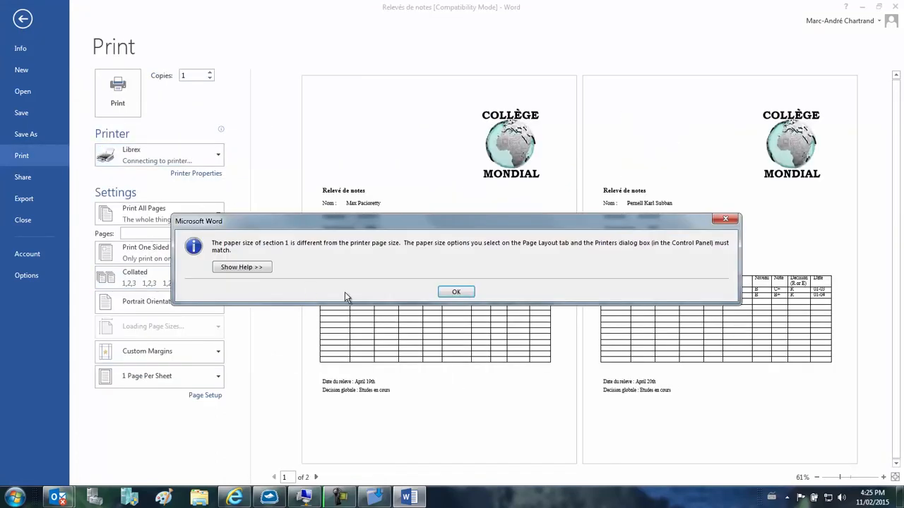
pyautogui.click(471, 296)
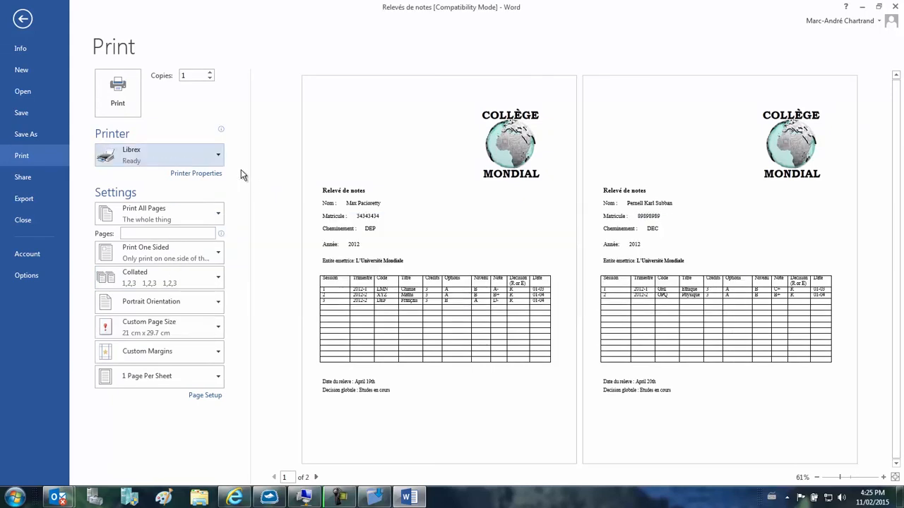
pyautogui.click(117, 93)
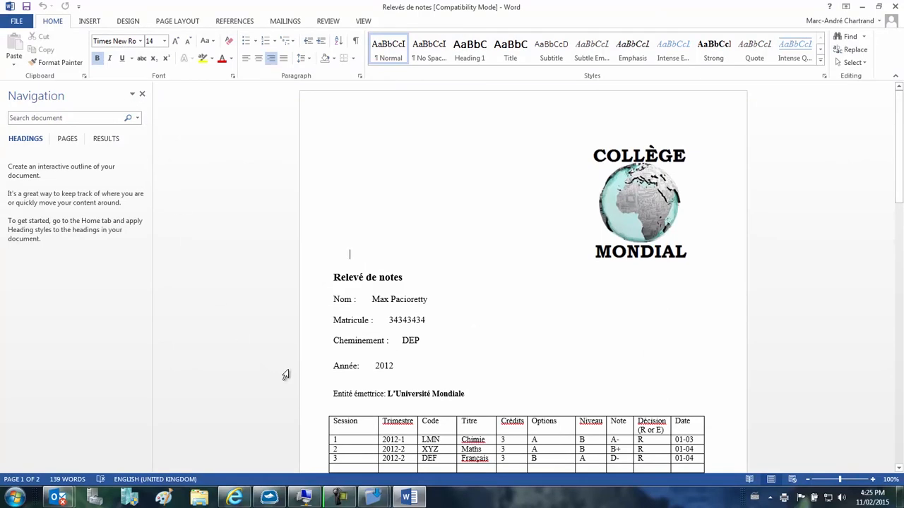
# Step: Switch to Librex's automatic import, set the model to Relevés de notes and import the printed Word document into a new batch
pyautogui.click(374, 497)
pyautogui.click(391, 463)
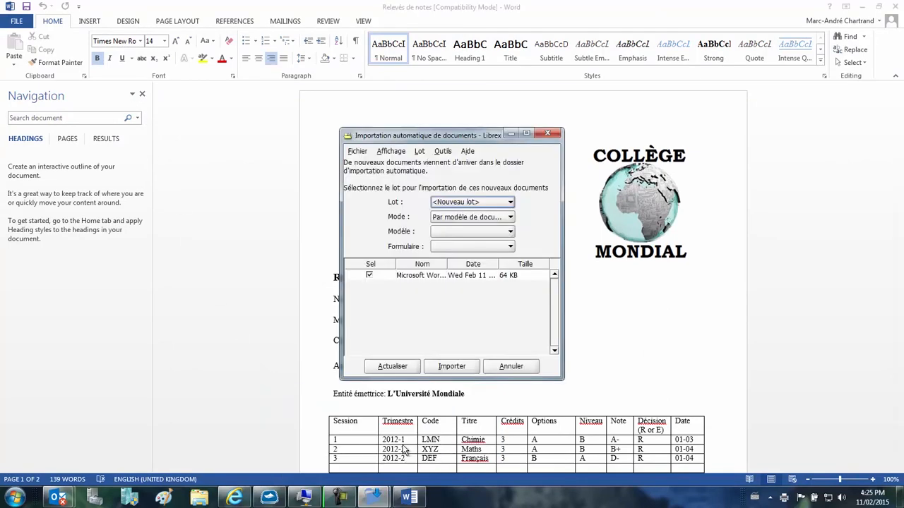
pyautogui.click(454, 231)
pyautogui.click(462, 264)
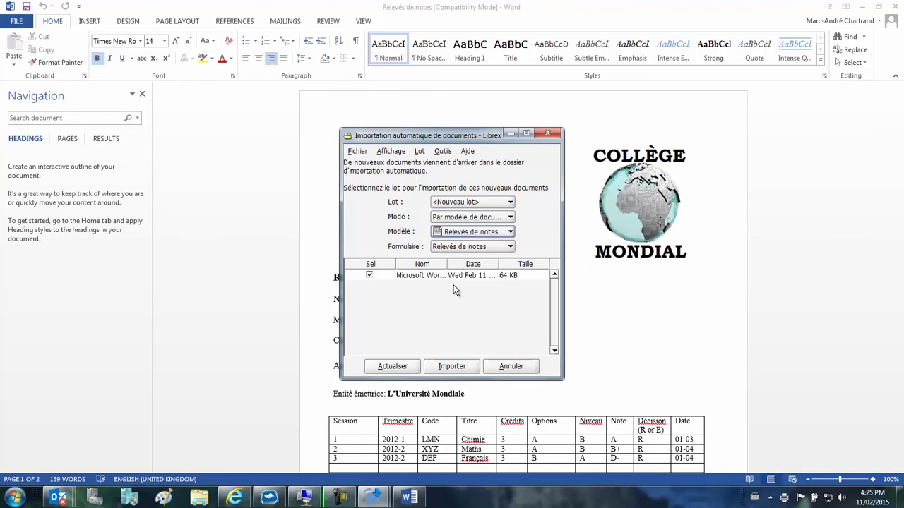
pyautogui.click(451, 365)
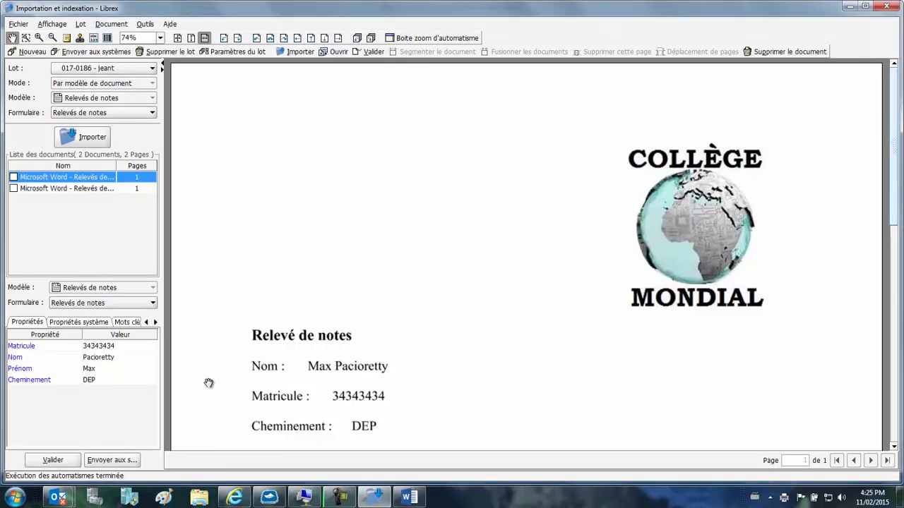
# Step: Validate both transcripts from the printed document and send the batch to the systems
pyautogui.click(53, 459)
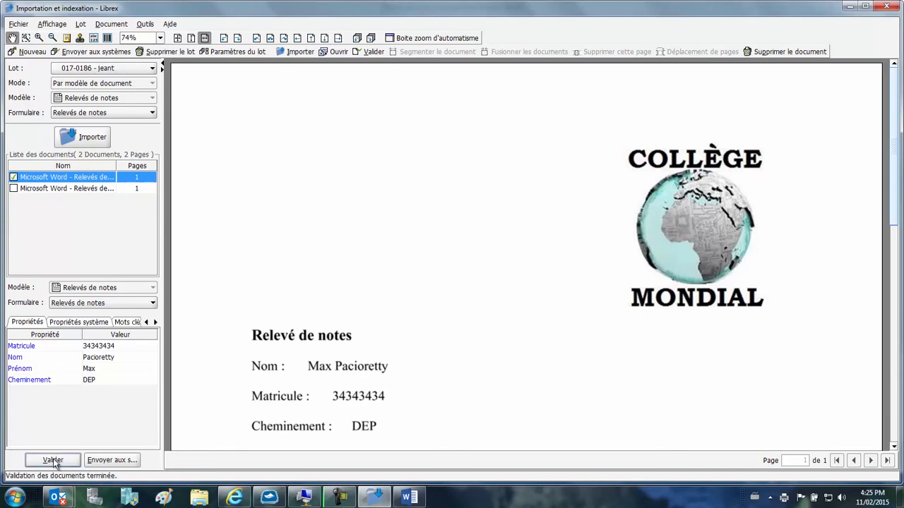
pyautogui.click(53, 459)
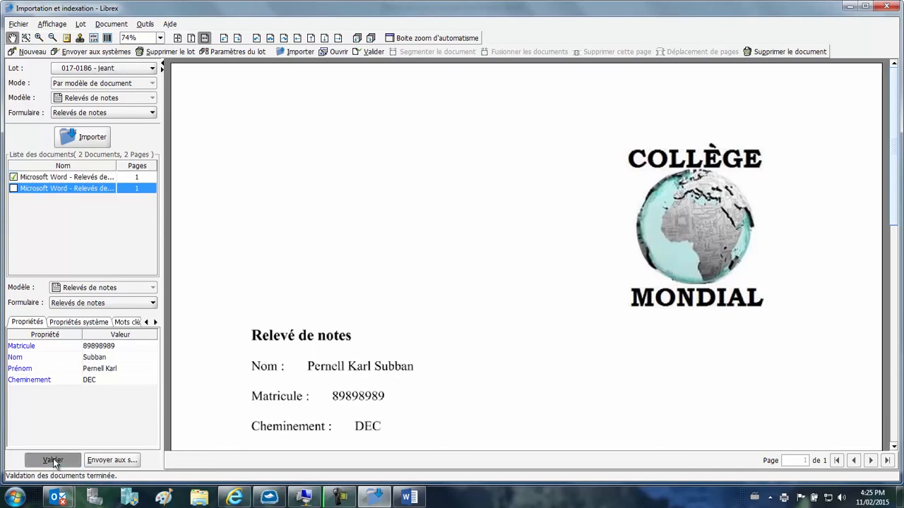
pyautogui.click(117, 460)
pyautogui.click(423, 275)
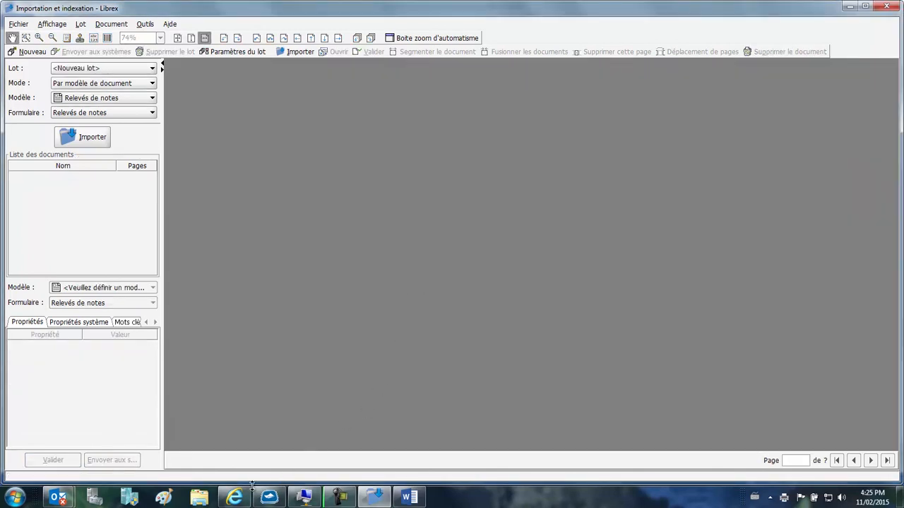
# Step: Reload the student's Relevés de notes folder in SharePoint and check the matching export folder on the virtual machine
pyautogui.click(234, 498)
pyautogui.click(174, 170)
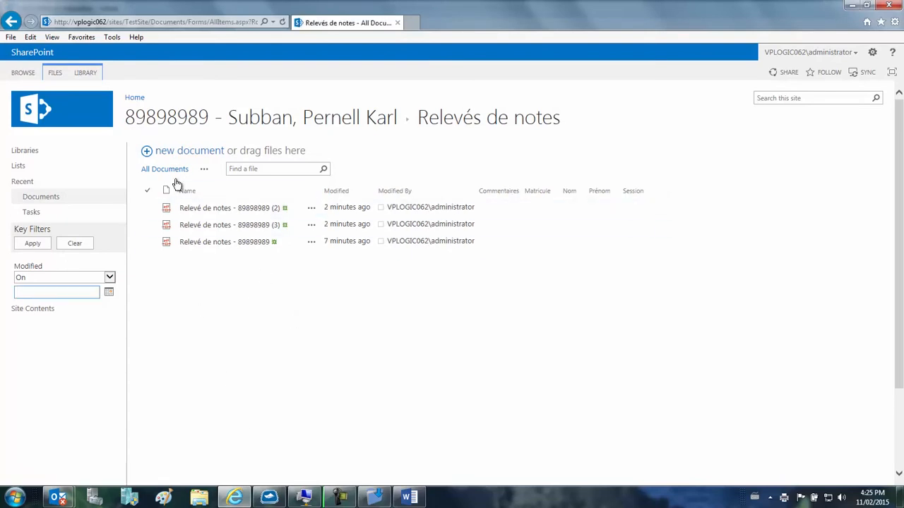
pyautogui.click(175, 173)
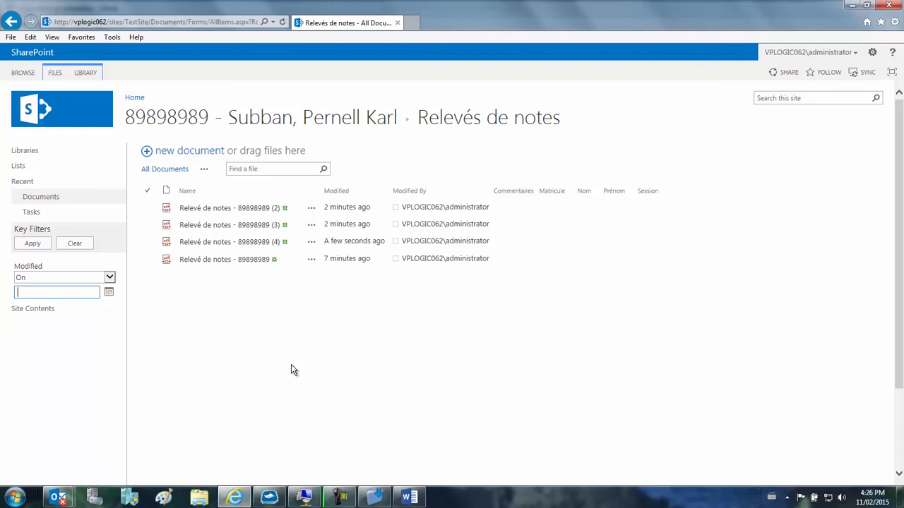
pyautogui.click(315, 500)
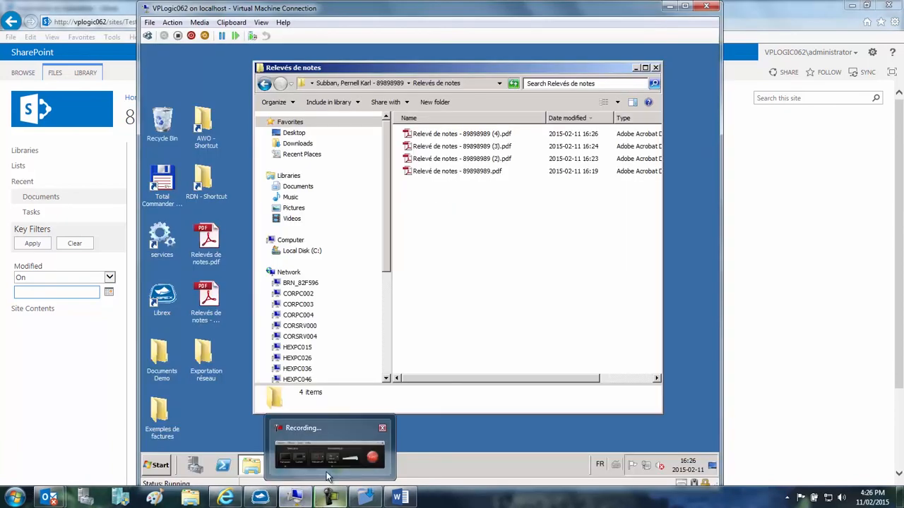
# Step: Open the RDN auto-import folder on the virtual machine, review Relevés de notes - Copy.pdf from its desktop and place it in that folder
pyautogui.click(637, 69)
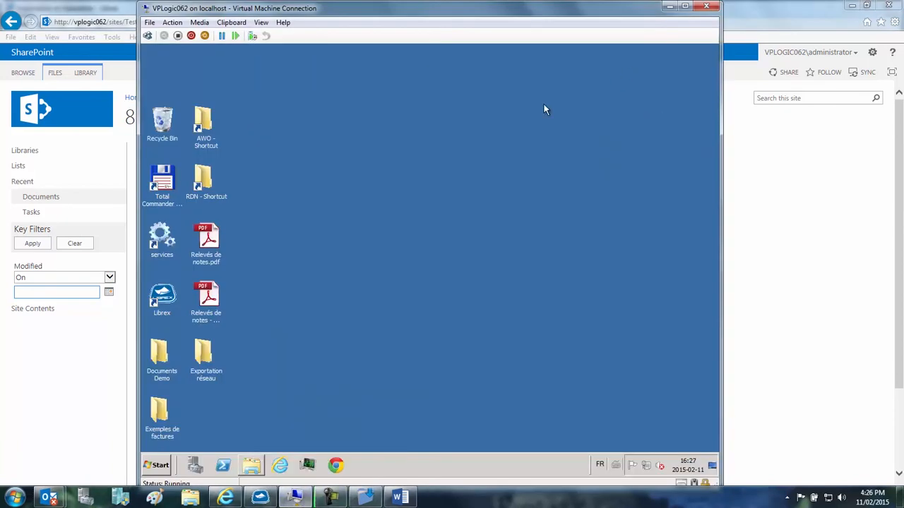
pyautogui.doubleClick(207, 185)
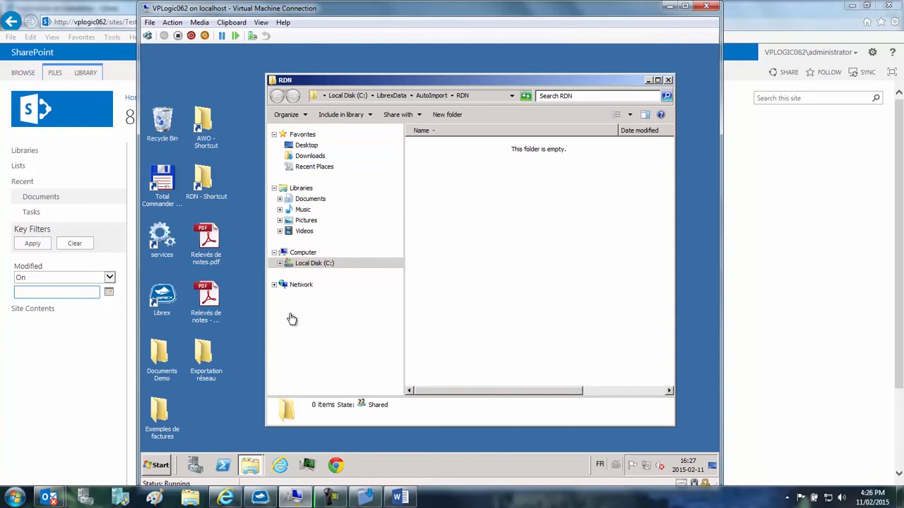
pyautogui.click(207, 300)
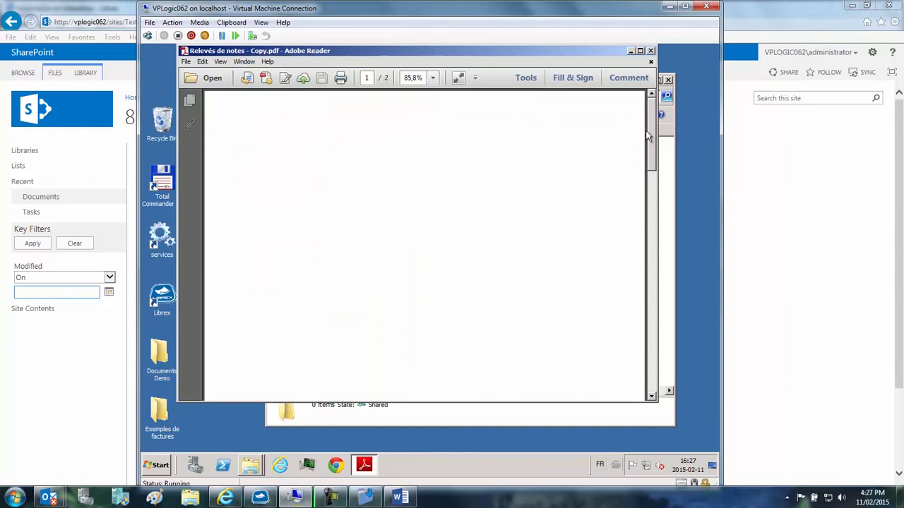
pyautogui.moveTo(650, 138); pyautogui.dragTo(653, 251)
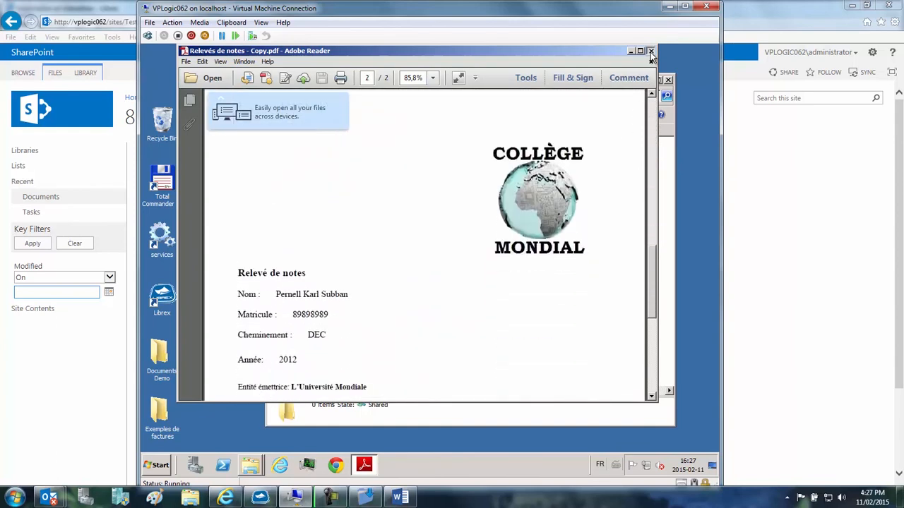
pyautogui.click(650, 51)
pyautogui.click(207, 300)
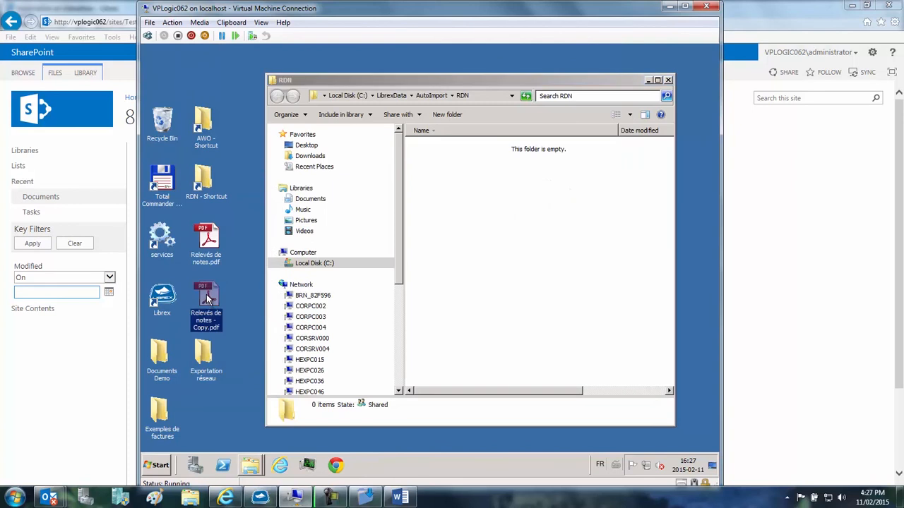
pyautogui.moveTo(484, 209); pyautogui.dragTo(484, 209)
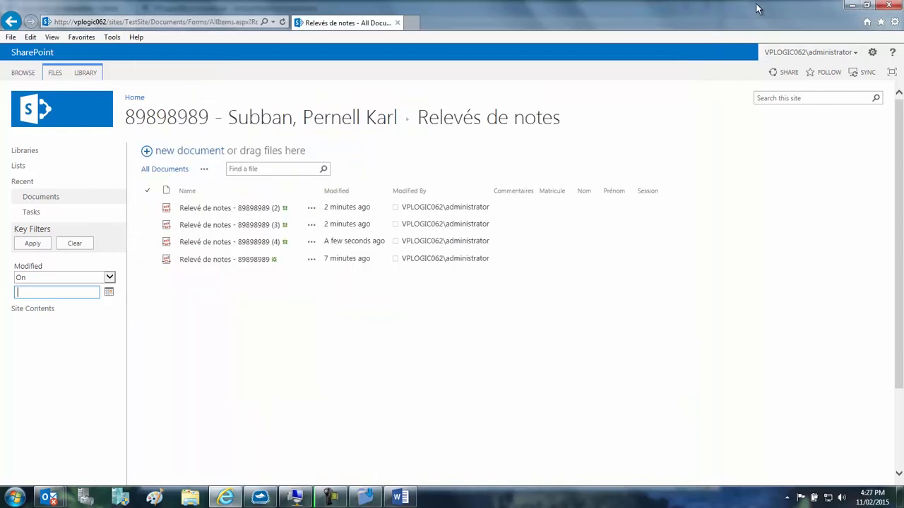
# Step: Reload the transcript list in SharePoint and open the Relevés de notes folder of the second student in Dossiers étudiants
pyautogui.click(174, 172)
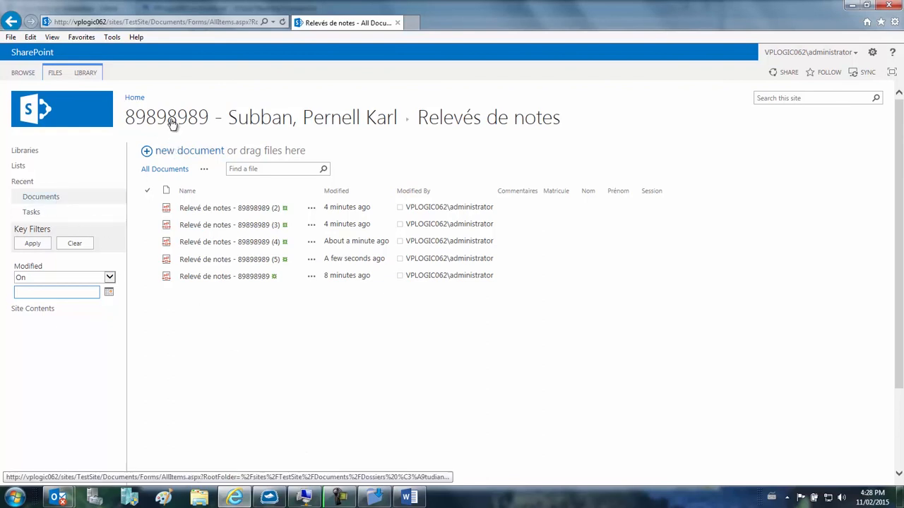
pyautogui.click(40, 197)
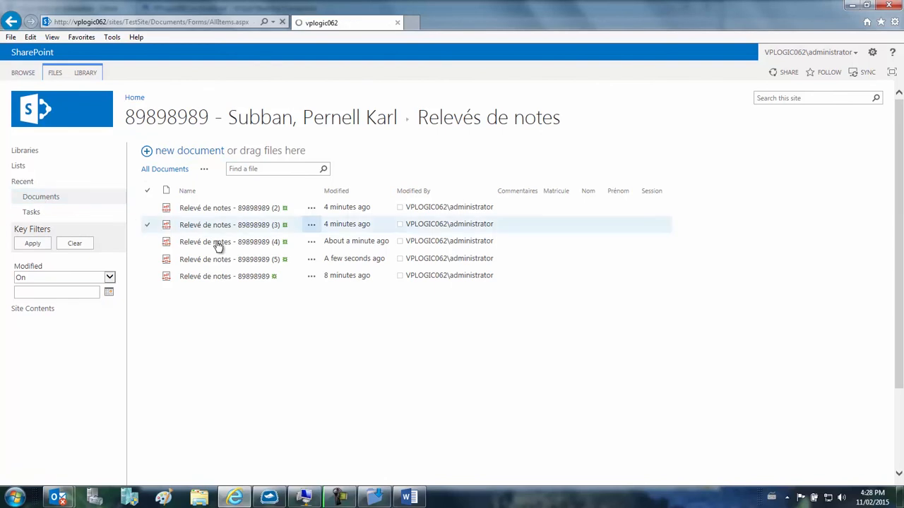
pyautogui.click(210, 207)
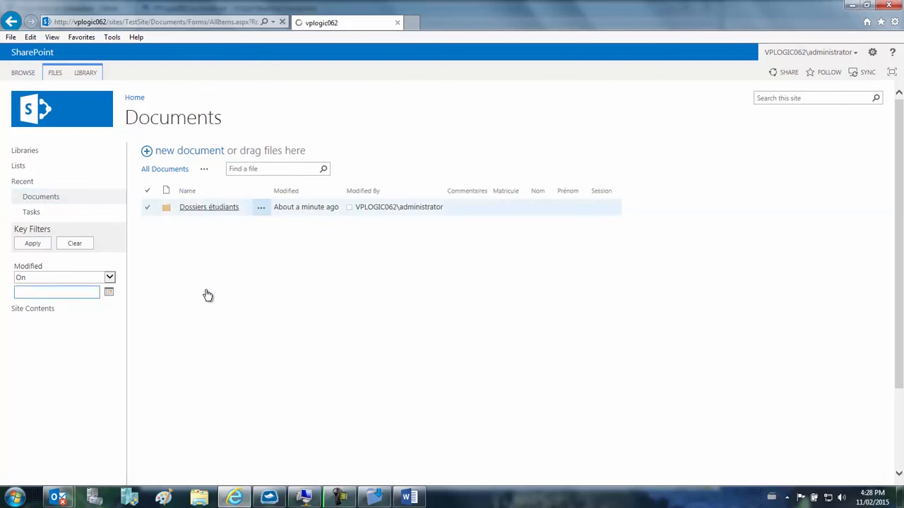
pyautogui.click(229, 231)
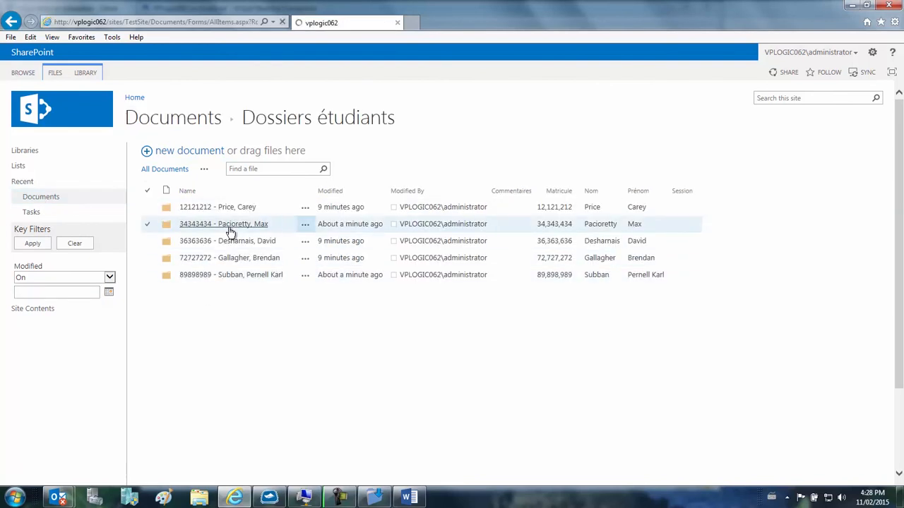
pyautogui.click(229, 230)
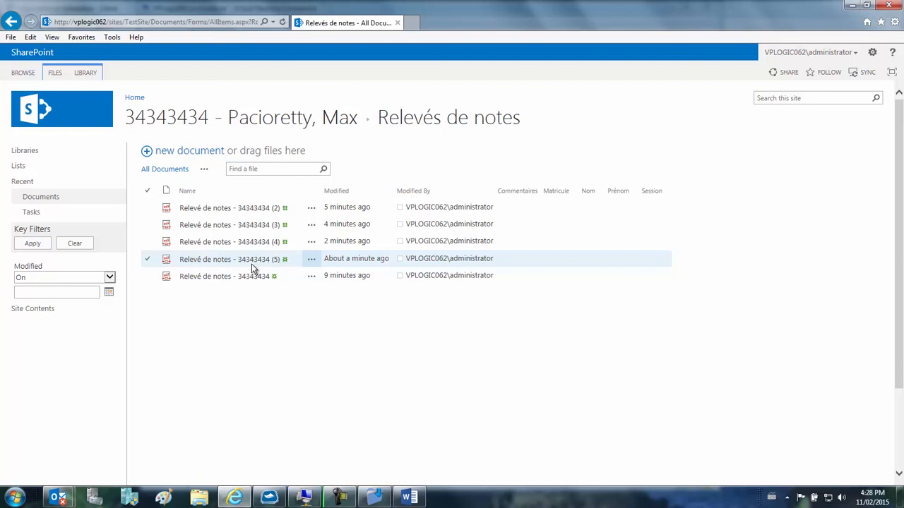
# Step: Switch to Librex and open the operations console
pyautogui.click(269, 498)
pyautogui.click(549, 296)
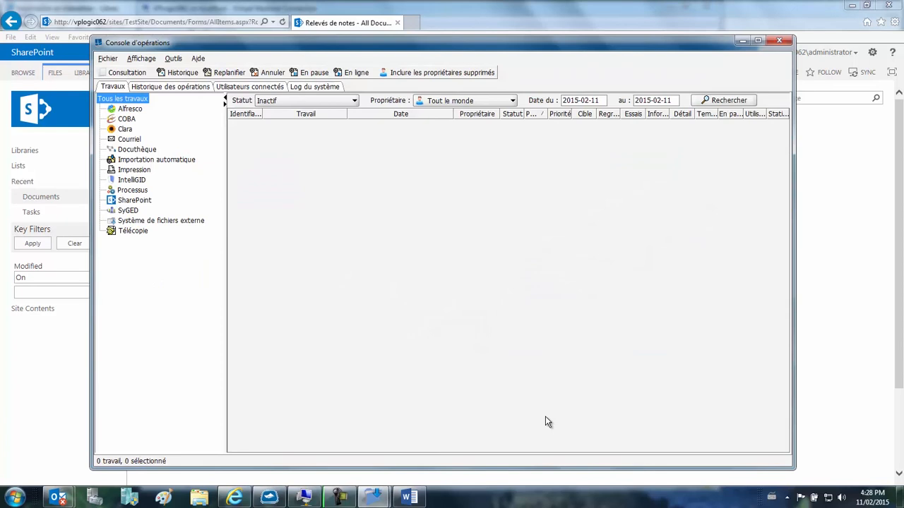
# Step: Search the operations history for the day's Capture par numérisation entries and sort them by date, newest first
pyautogui.click(175, 89)
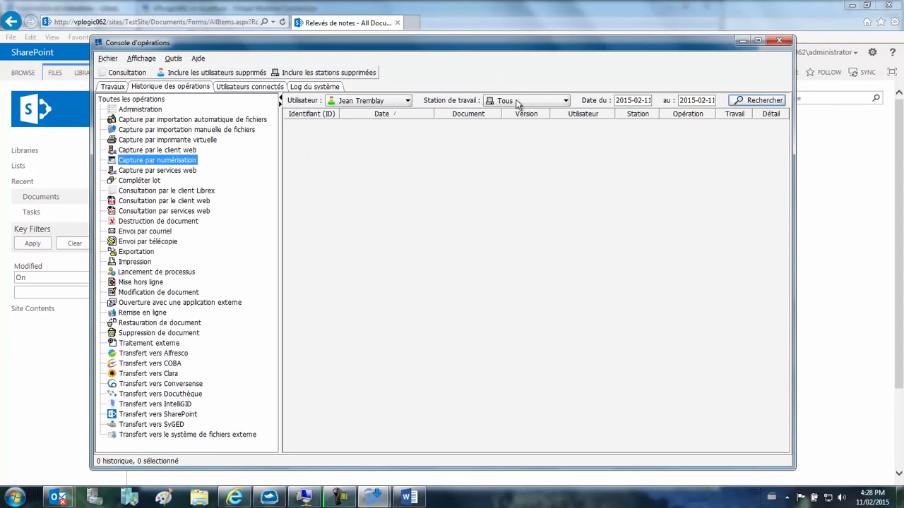
pyautogui.click(747, 103)
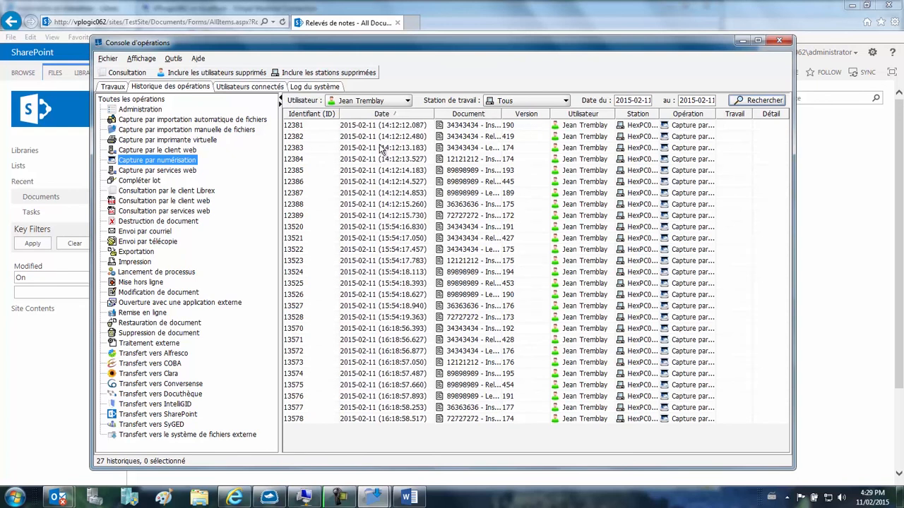
pyautogui.click(385, 117)
# Step: Open the most recently scanned document for consultation and review the capture, file system transfer and SharePoint transfer entries in its history
pyautogui.click(382, 127)
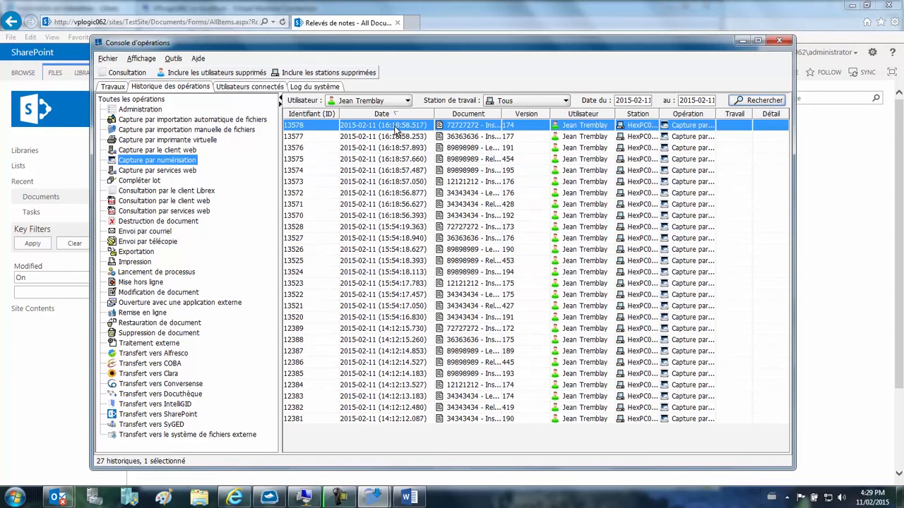
pyautogui.click(118, 72)
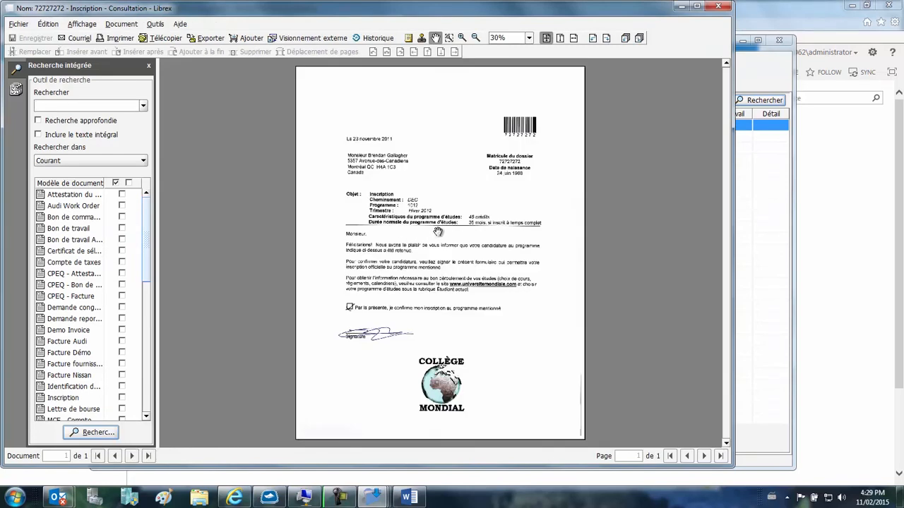
pyautogui.click(377, 38)
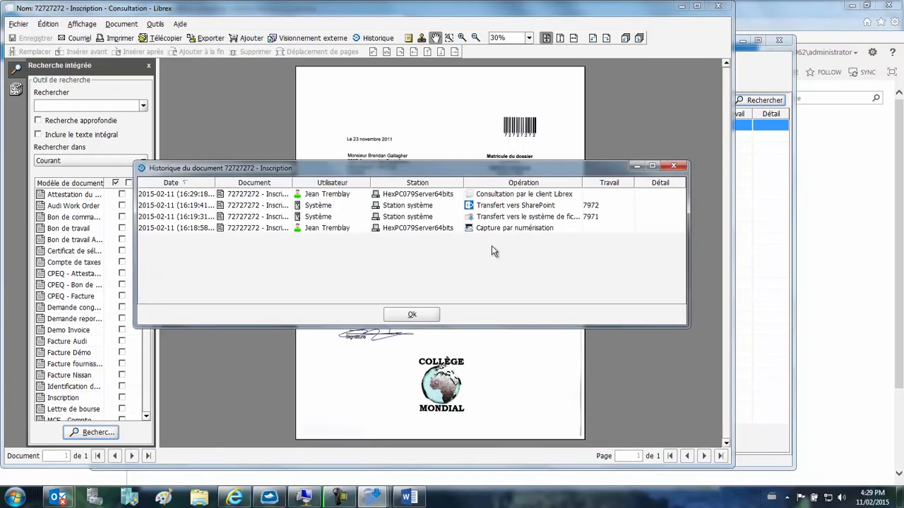
pyautogui.click(523, 228)
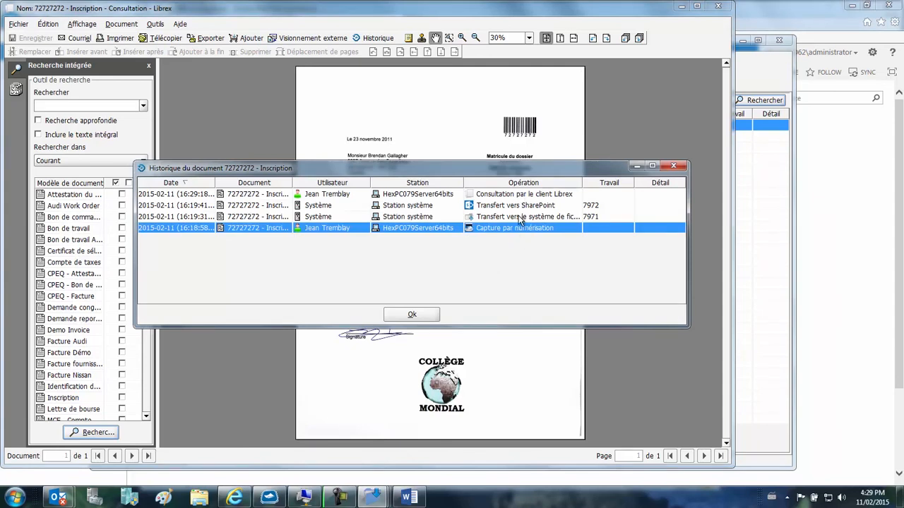
pyautogui.click(520, 219)
pyautogui.click(515, 206)
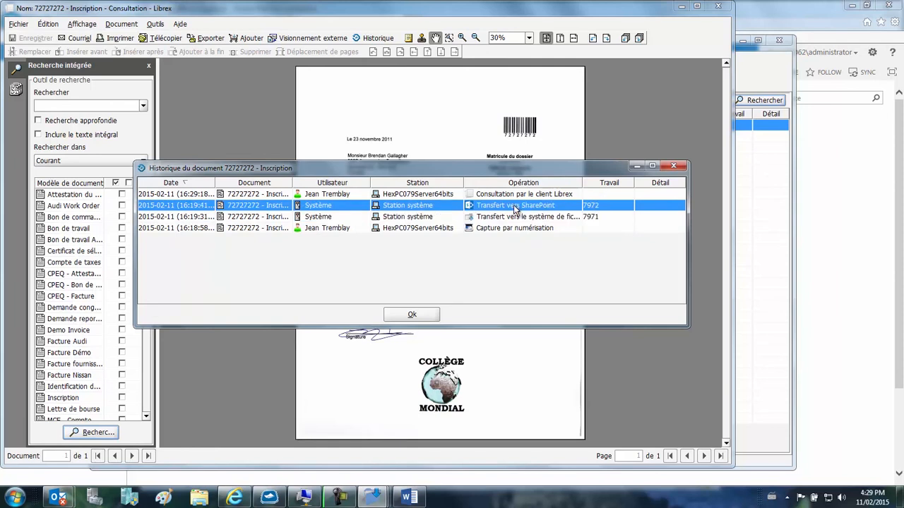
pyautogui.click(412, 314)
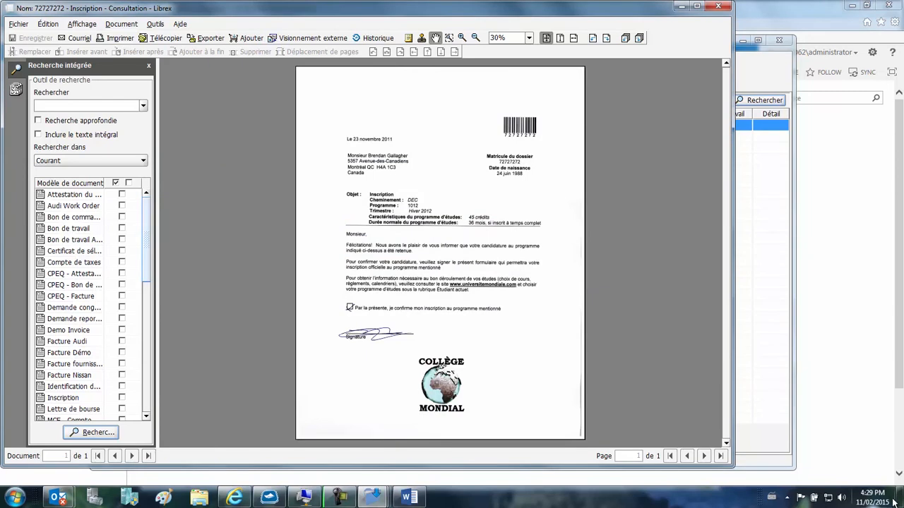